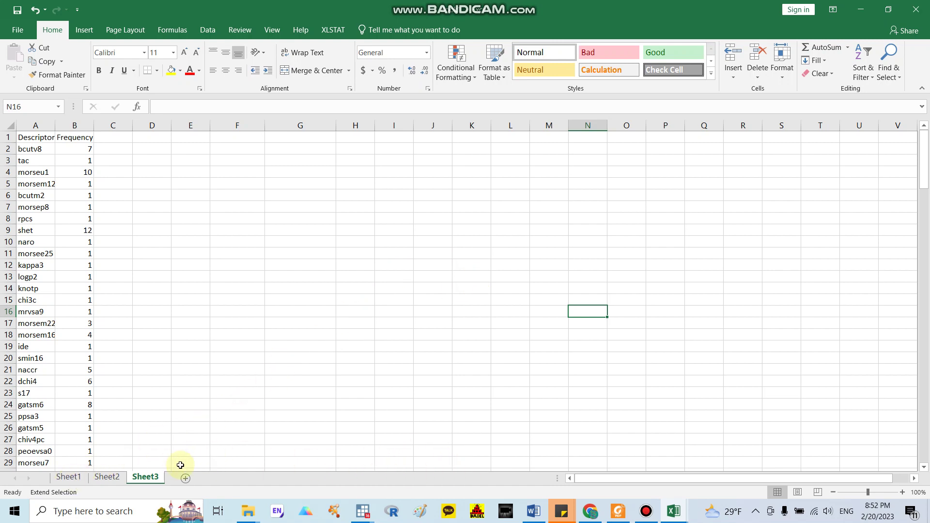
Glance at the Stata do-file editor, then minimize it to return to Excel
{"action": "mouse_move", "coordinate": [364, 514]}
{"action": "left_click", "coordinate": [427, 468]}
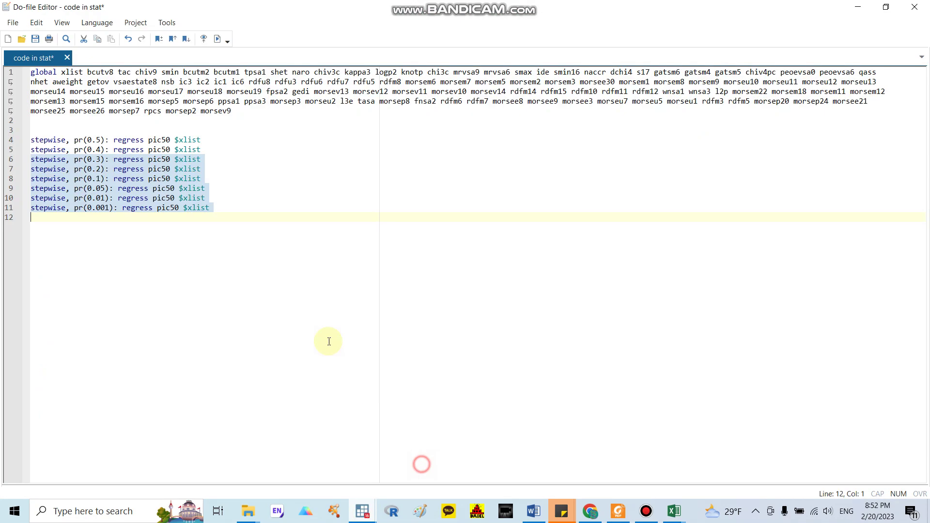
{"action": "left_click", "coordinate": [856, 6]}
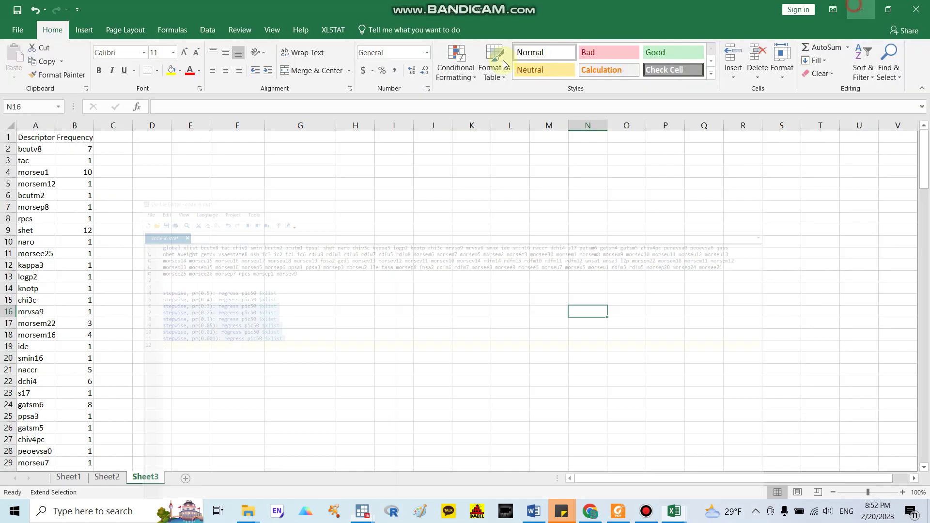
Try several selections on Sheet3: columns A–N, A1:N16, D3:N16 and blocks in N–O
{"action": "left_click", "coordinate": [35, 125]}
{"action": "left_click_drag", "start_coordinate": [139, 155], "coordinate": [43, 123]}
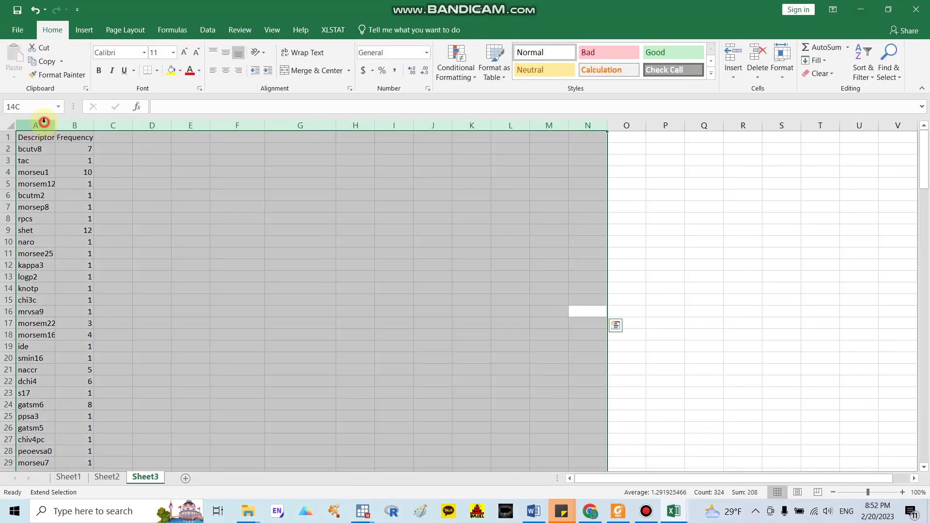
{"action": "left_click", "coordinate": [168, 160]}
{"action": "left_click", "coordinate": [42, 124]}
{"action": "left_click", "coordinate": [79, 125]}
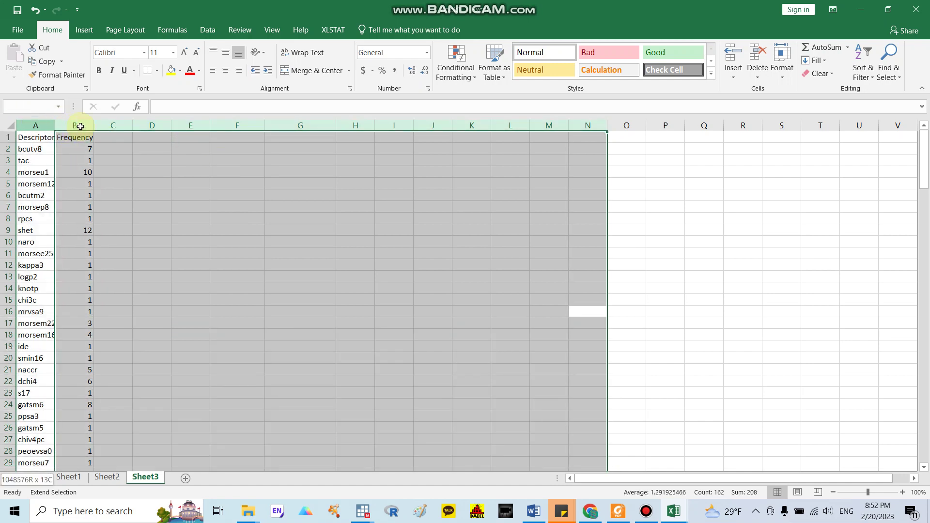
{"action": "left_click", "coordinate": [36, 125]}
{"action": "left_click_drag", "start_coordinate": [577, 184], "coordinate": [617, 223]}
{"action": "left_click", "coordinate": [268, 251]}
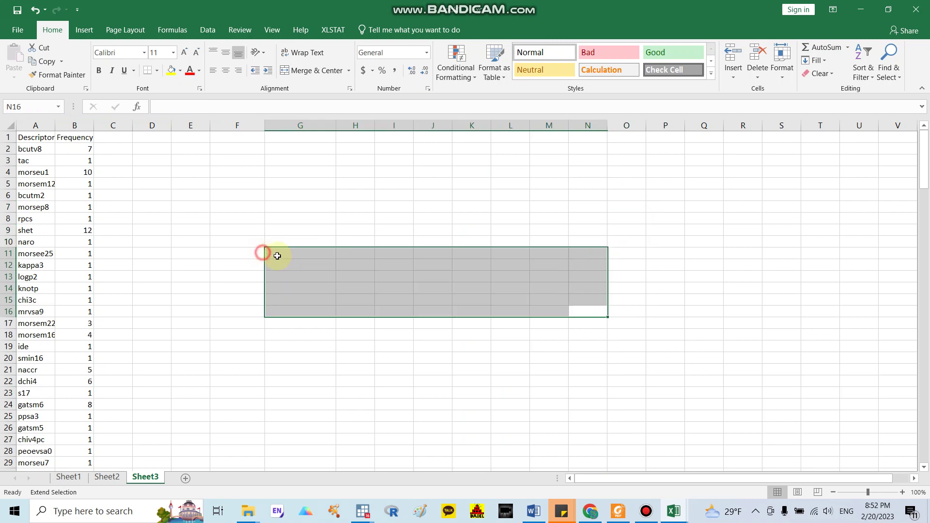
{"action": "left_click", "coordinate": [153, 163]}
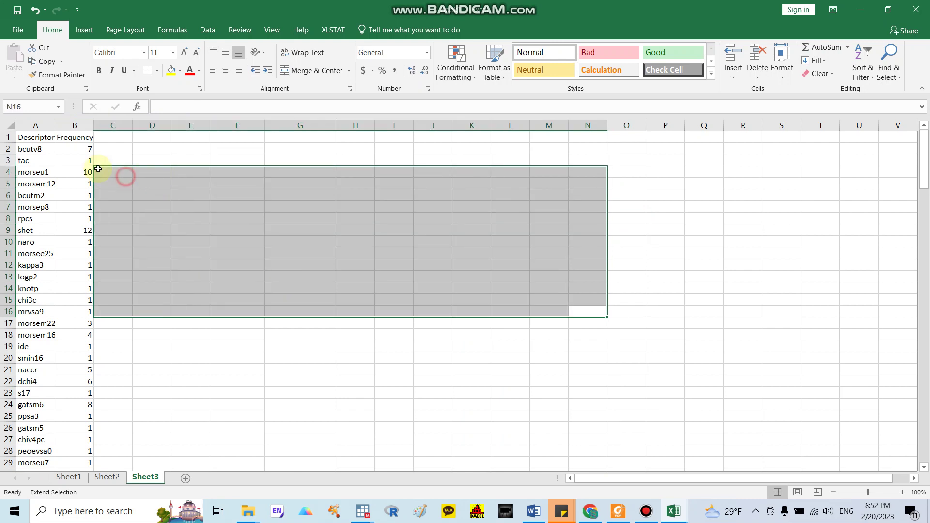
{"action": "left_click_drag", "start_coordinate": [649, 215], "coordinate": [641, 165]}
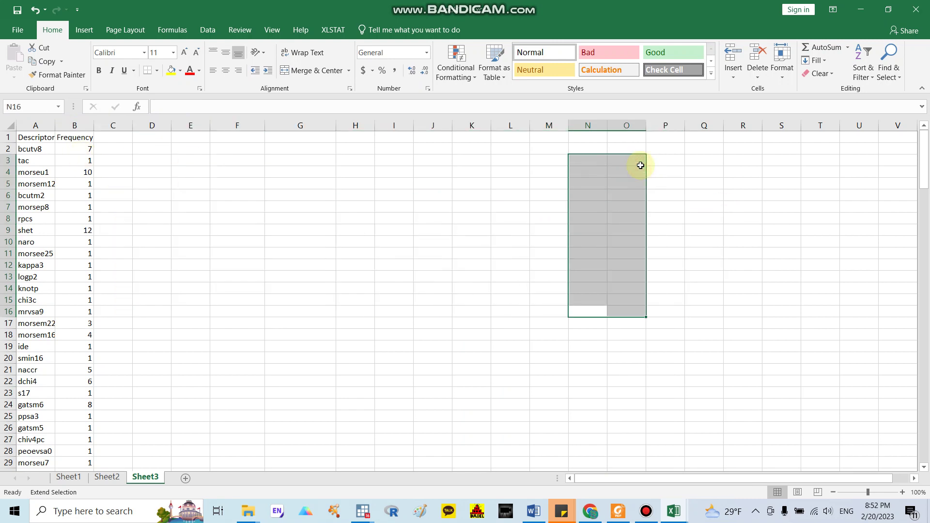
Select cell M6 and dismiss its shortcut menu
{"action": "left_click", "coordinate": [547, 194]}
{"action": "right_click", "coordinate": [547, 194]}
{"action": "key", "text": "Escape"}
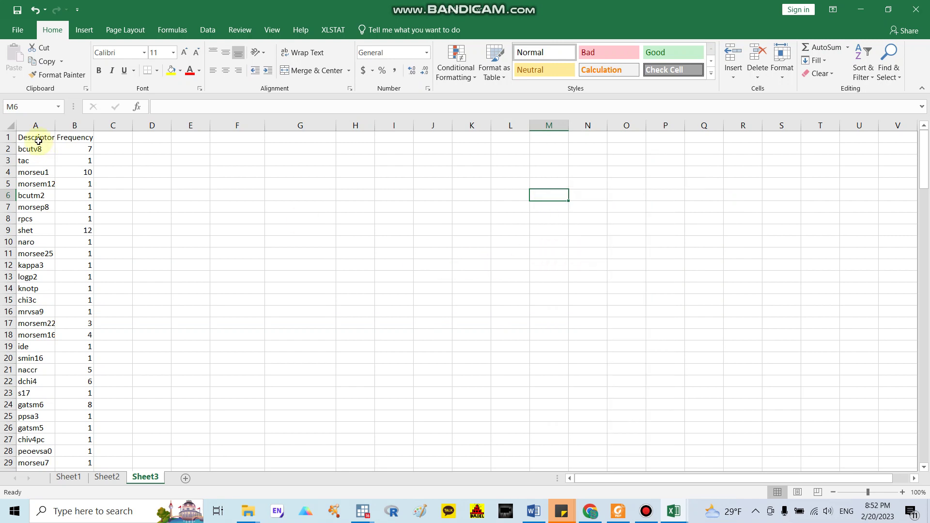
Insert a PivotTable from Sheet3!$A:$B onto the existing worksheet at Sheet3!$I$4
{"action": "left_click", "coordinate": [85, 31]}
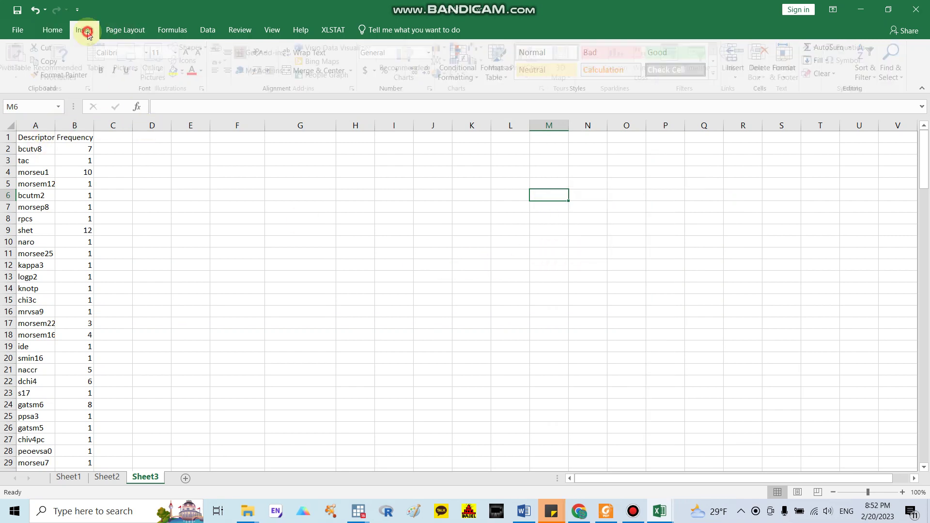
{"action": "left_click", "coordinate": [22, 68]}
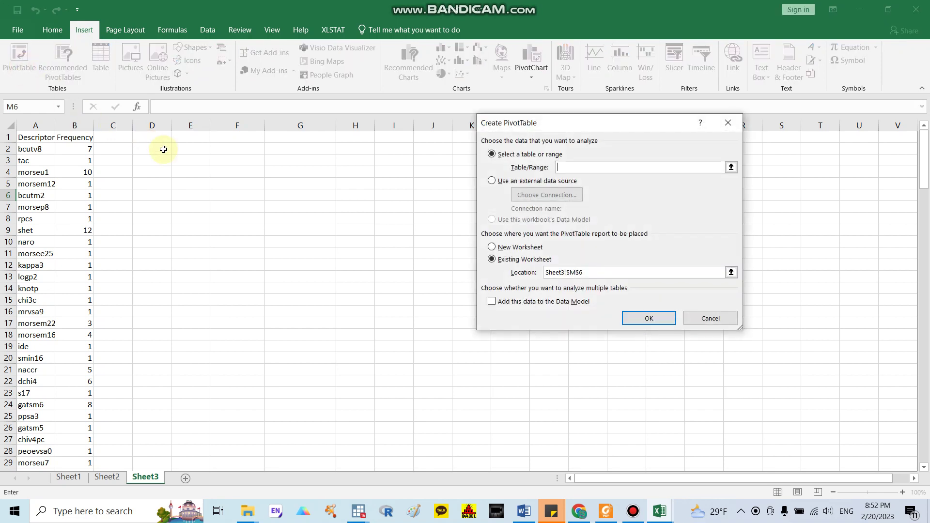
{"action": "left_click_drag", "start_coordinate": [45, 119], "coordinate": [73, 123]}
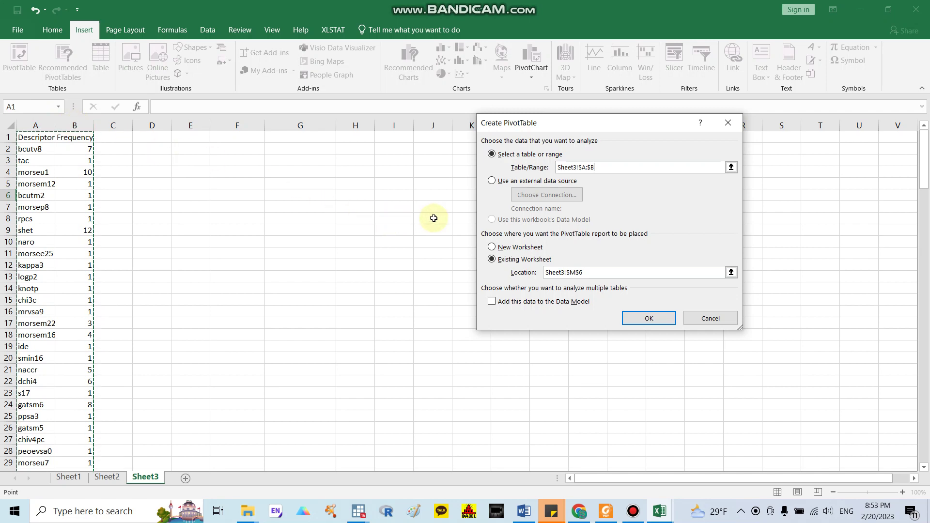
{"action": "left_click", "coordinate": [518, 263]}
{"action": "left_click", "coordinate": [732, 273]}
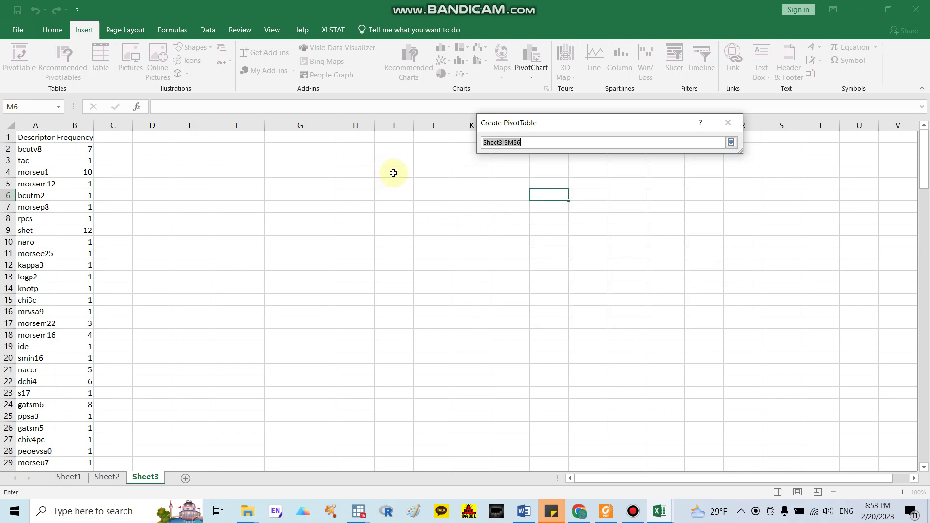
{"action": "left_click", "coordinate": [394, 173]}
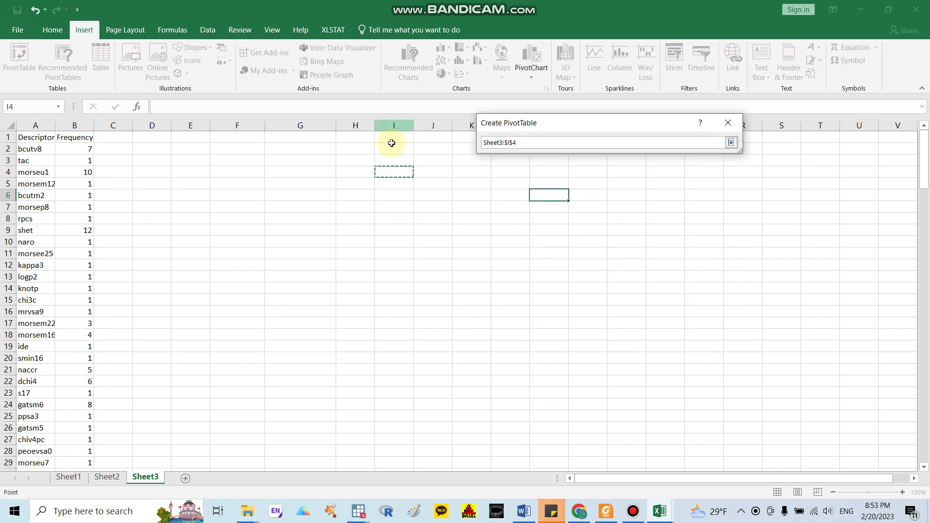
{"action": "key", "text": "Return"}
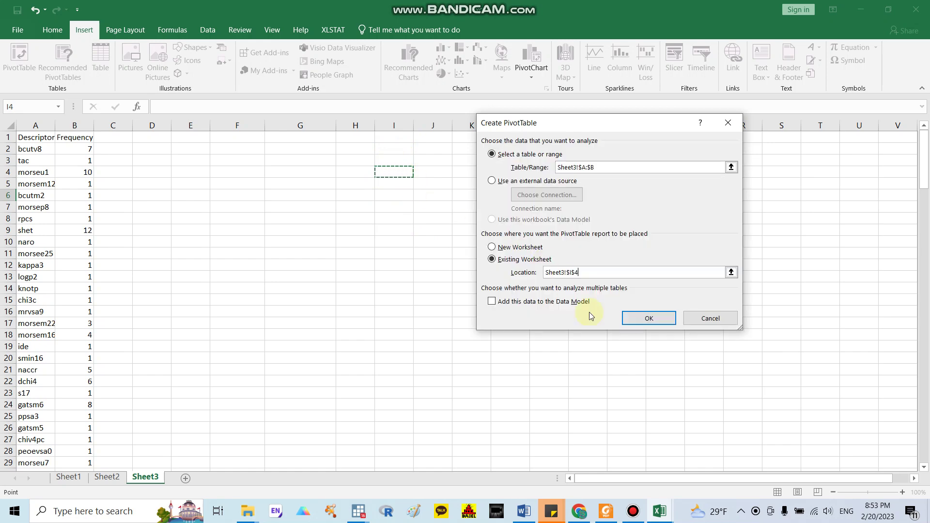
{"action": "left_click", "coordinate": [661, 321]}
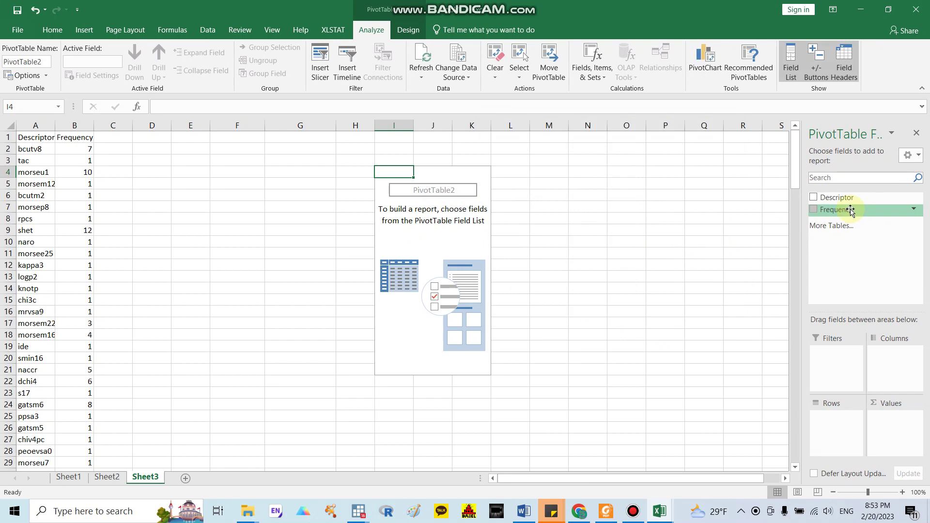
Put Descriptor in Rows and Sum of Frequency in Values, then insert a clustered column PivotChart
{"action": "left_click_drag", "start_coordinate": [842, 203], "coordinate": [849, 430]}
{"action": "left_click_drag", "start_coordinate": [831, 209], "coordinate": [896, 426]}
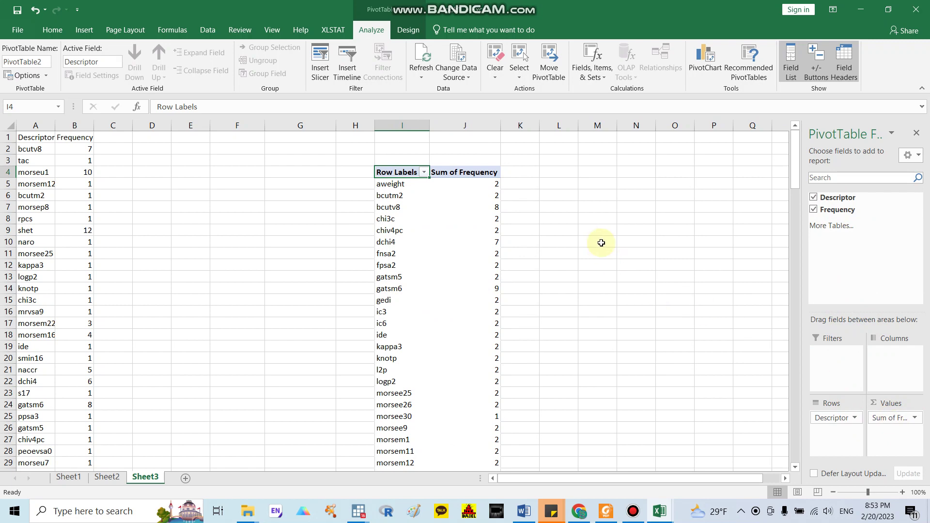
{"action": "left_click", "coordinate": [706, 61]}
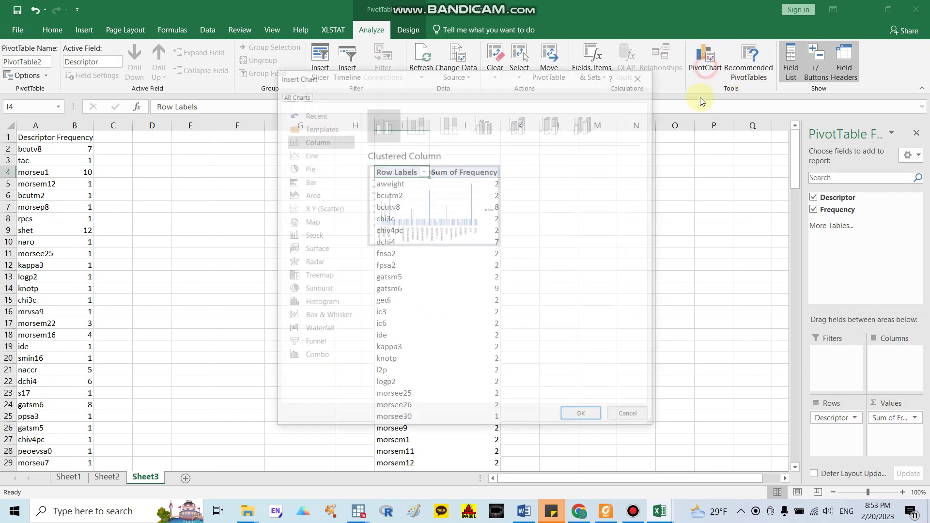
{"action": "mouse_move", "coordinate": [423, 227]}
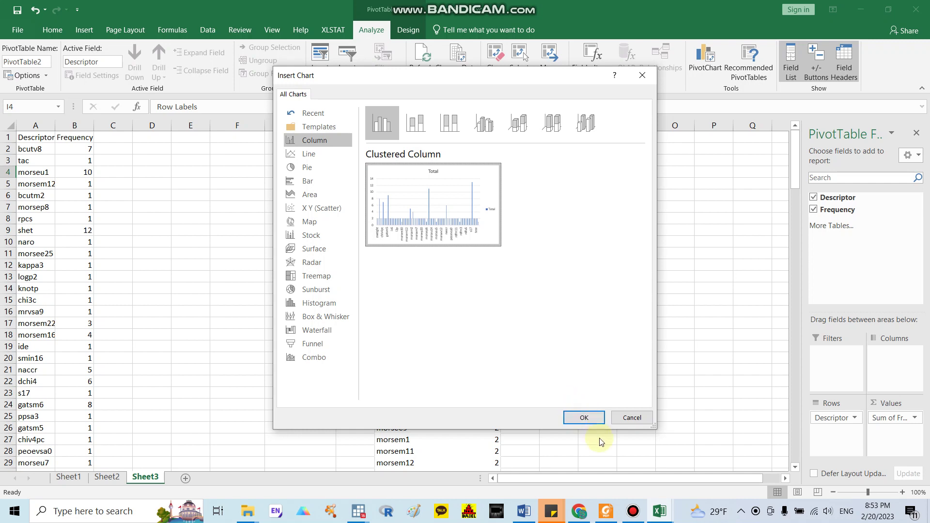
{"action": "left_click", "coordinate": [584, 418]}
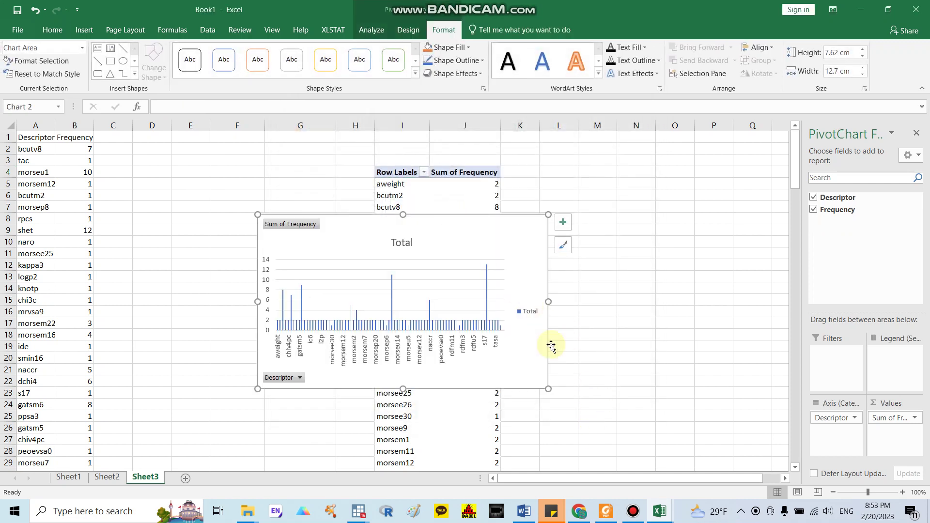
Enlarge the chart to 12.04 × 18.71 cm and move it left and up
{"action": "left_click_drag", "start_coordinate": [550, 386], "coordinate": [609, 463]}
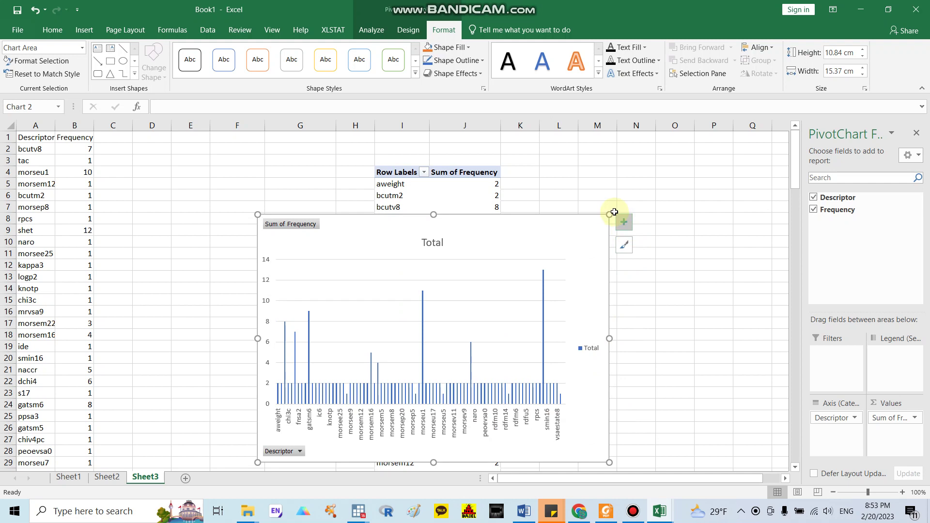
{"action": "left_click_drag", "start_coordinate": [609, 214], "coordinate": [685, 187]}
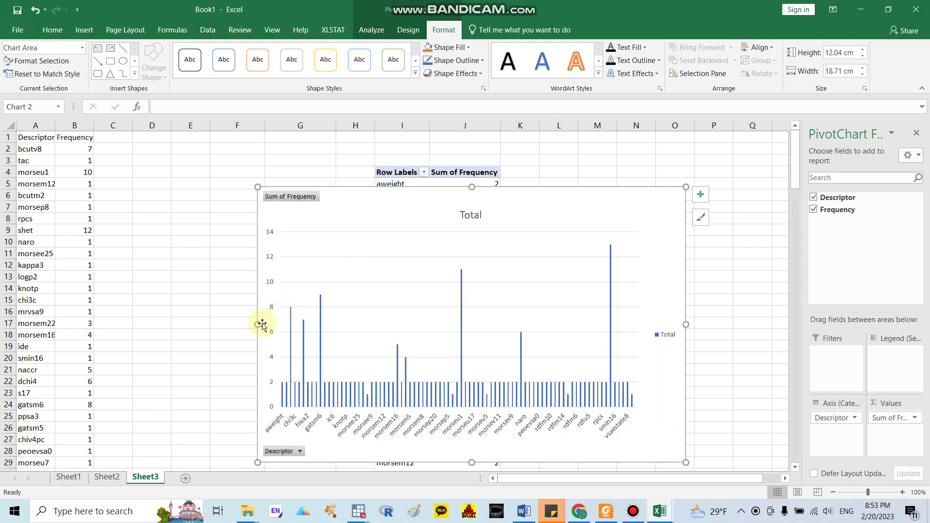
{"action": "left_click_drag", "start_coordinate": [255, 330], "coordinate": [177, 318]}
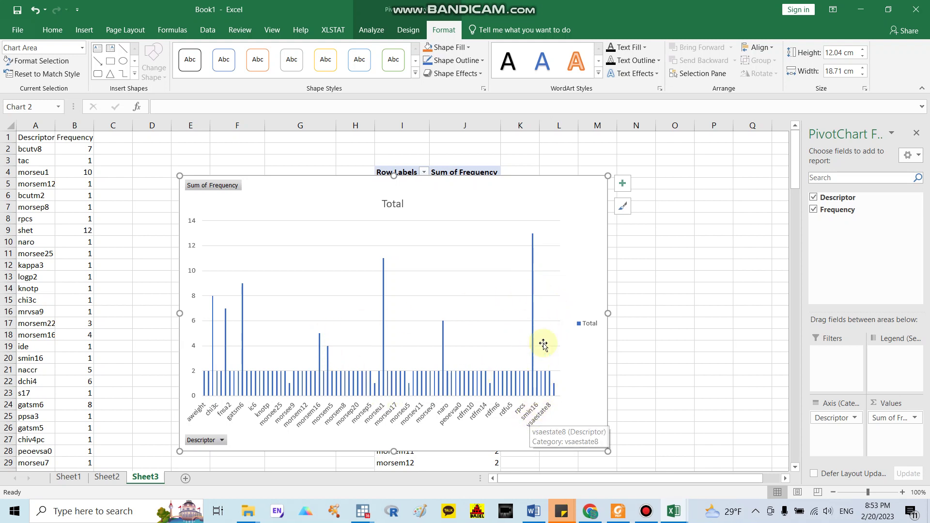
Add a data label showing 13 to the tallest bar
{"action": "left_click", "coordinate": [531, 239]}
{"action": "left_click", "coordinate": [531, 239]}
{"action": "right_click", "coordinate": [532, 234]}
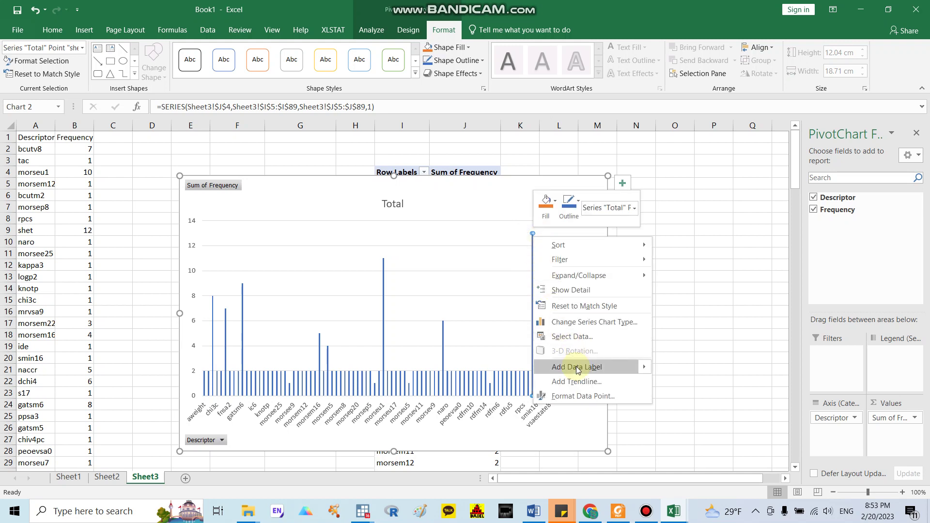
{"action": "left_click", "coordinate": [622, 370]}
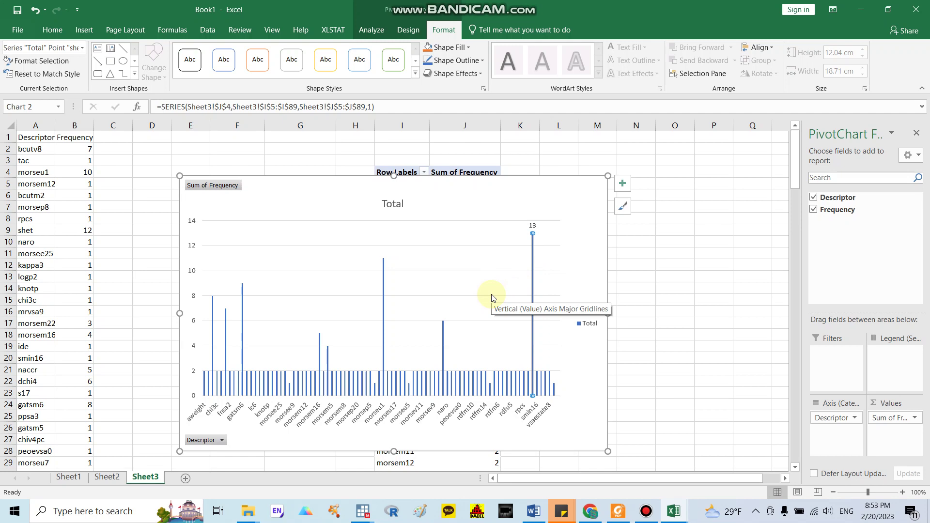
Check the Stata do-file editor, clear its code selection, and return to the chart
{"action": "left_click", "coordinate": [364, 512]}
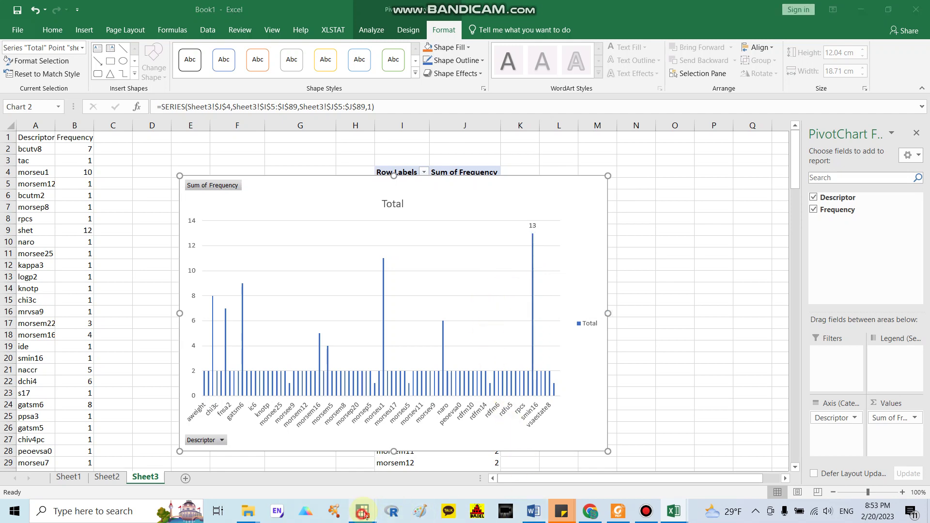
{"action": "left_click", "coordinate": [412, 459]}
{"action": "left_click", "coordinate": [291, 243]}
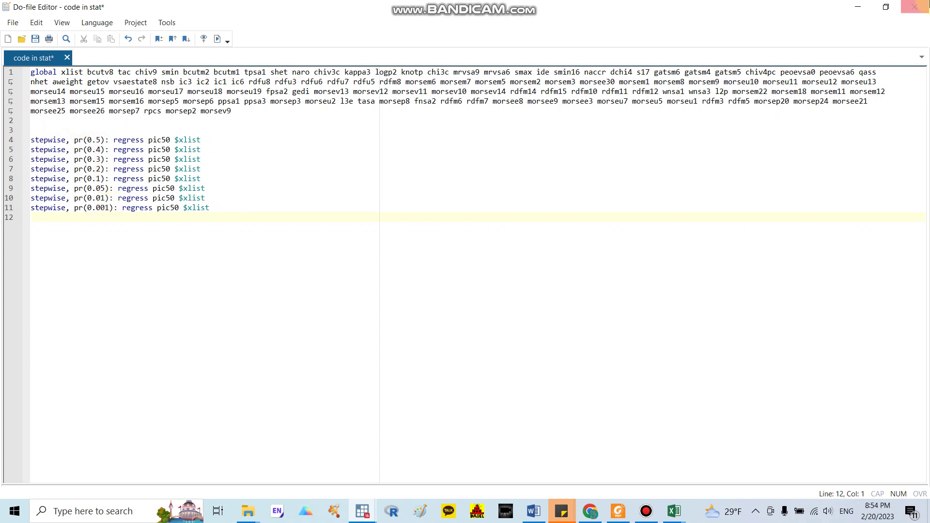
{"action": "left_click", "coordinate": [858, 6]}
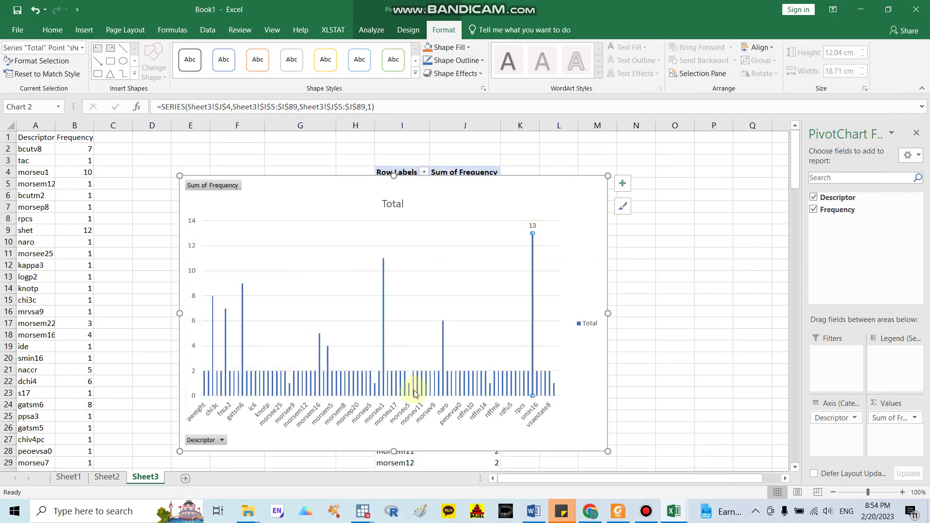
Add a data label showing 11 to the second-tallest bar
{"action": "left_click", "coordinate": [383, 270]}
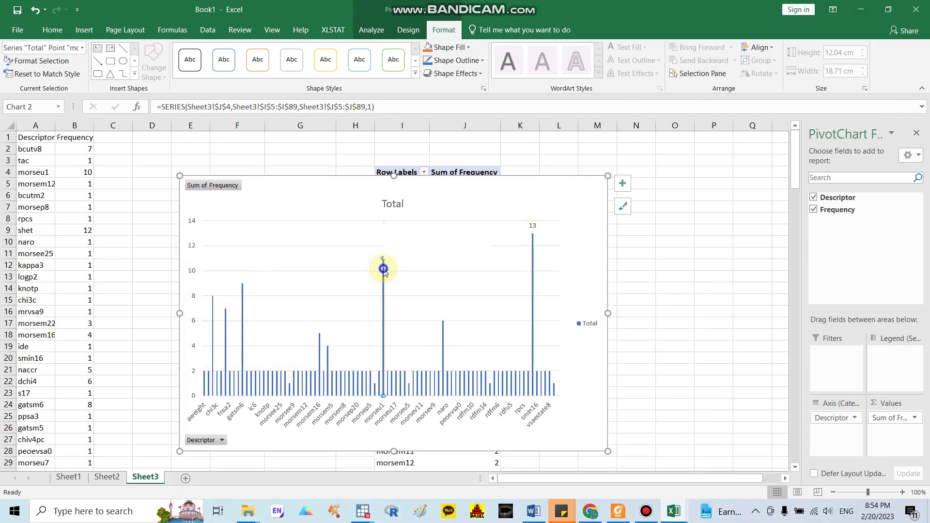
{"action": "right_click", "coordinate": [384, 269]}
{"action": "left_click", "coordinate": [511, 397]}
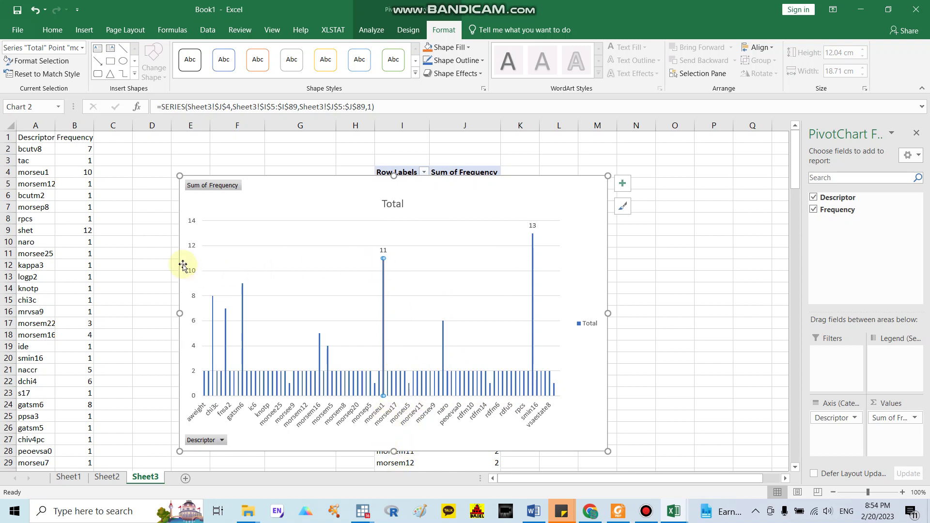
{"action": "left_click", "coordinate": [623, 182]}
Add axis titles and replace the vertical title placeholder with 'Frequency'
{"action": "left_click", "coordinate": [649, 211]}
{"action": "left_click", "coordinate": [194, 291]}
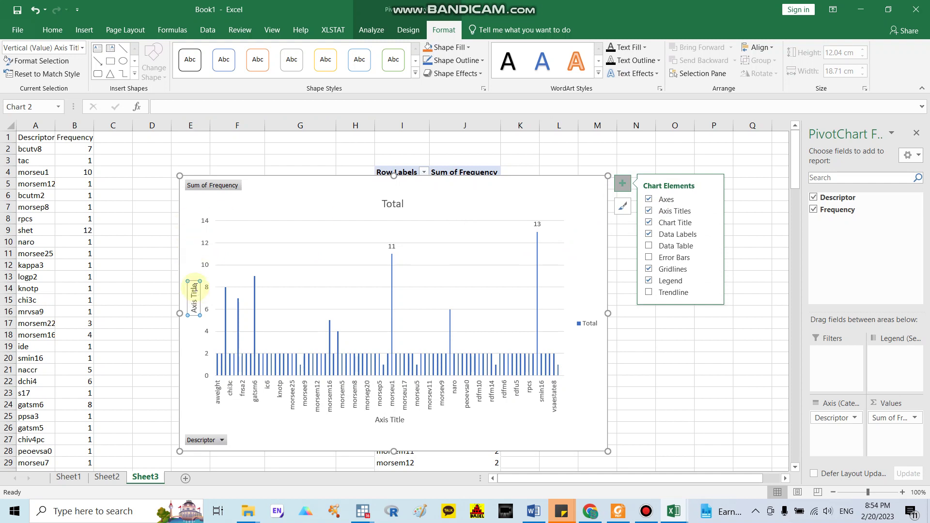
{"action": "left_click", "coordinate": [194, 290]}
{"action": "left_click_drag", "start_coordinate": [194, 285], "coordinate": [195, 314]}
{"action": "key", "text": "Delete"}
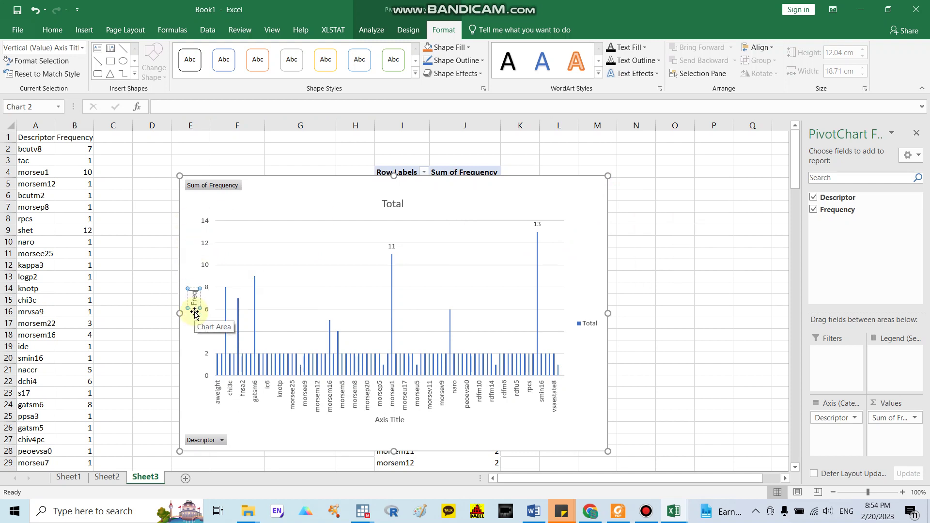
{"action": "type", "text": "Freque"}
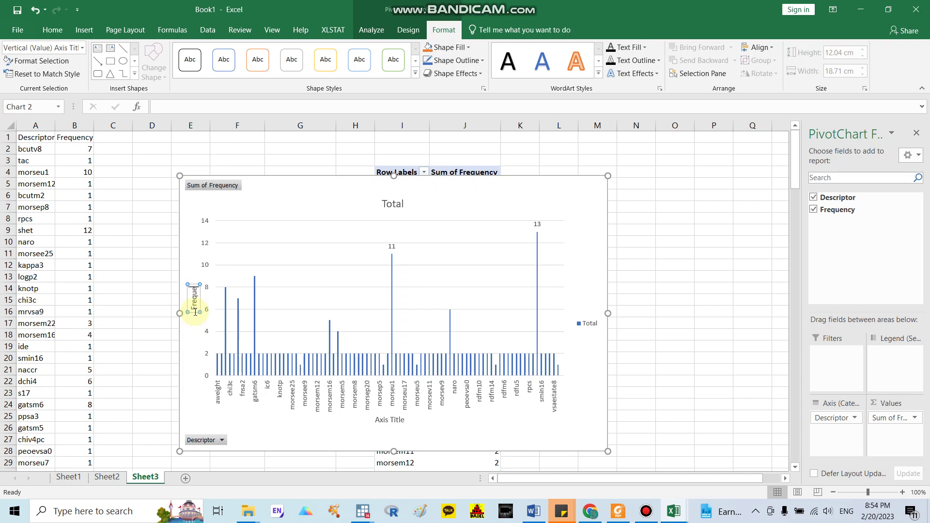
{"action": "type", "text": "ncy"}
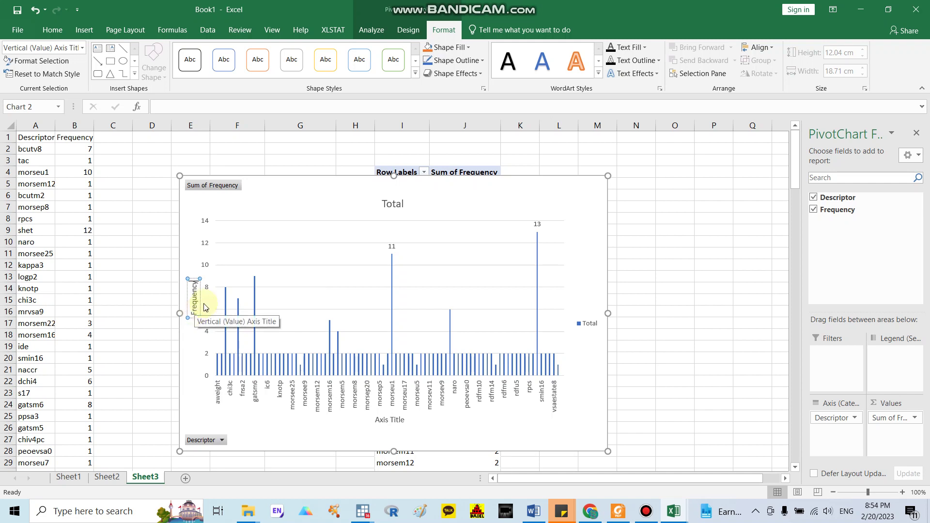
Replace the horizontal axis title placeholder with 'Descriptors'
{"action": "left_click", "coordinate": [385, 421]}
{"action": "double_click", "coordinate": [385, 421]}
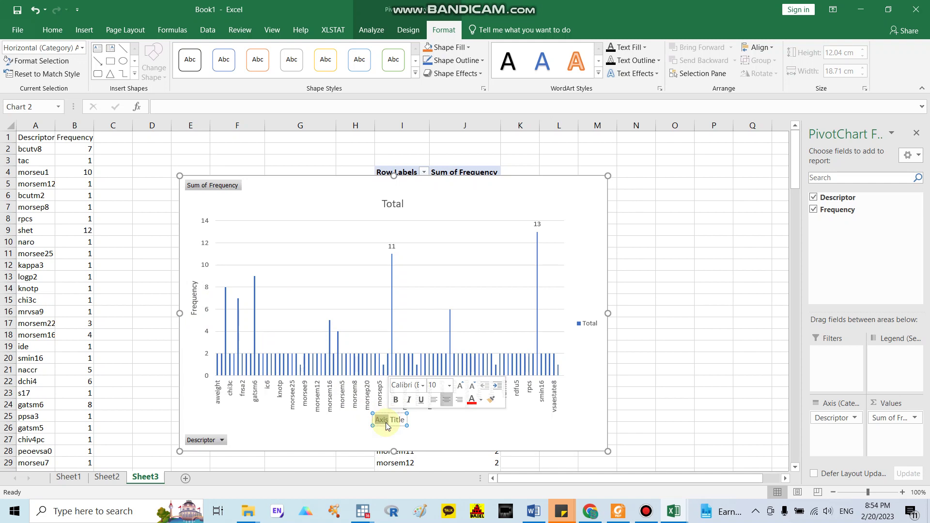
{"action": "left_click", "coordinate": [387, 422]}
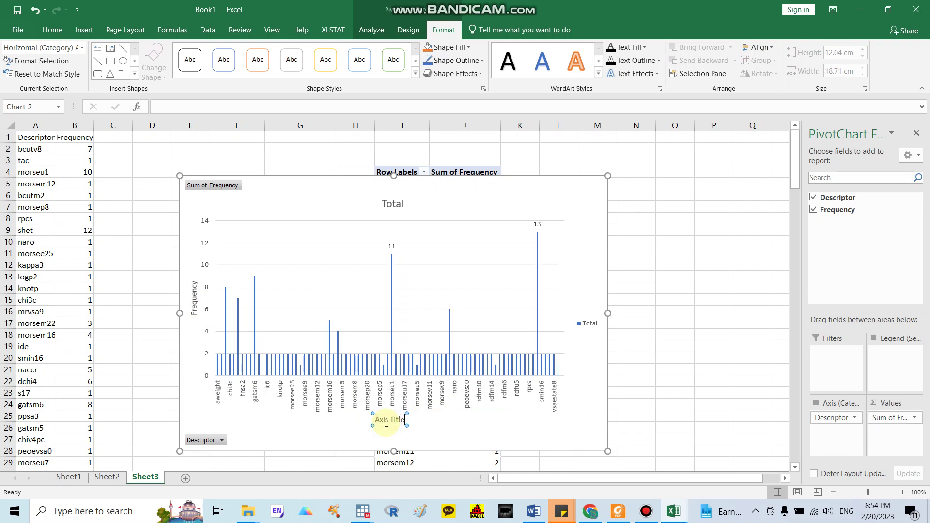
{"action": "type", "text": "Descriptors"}
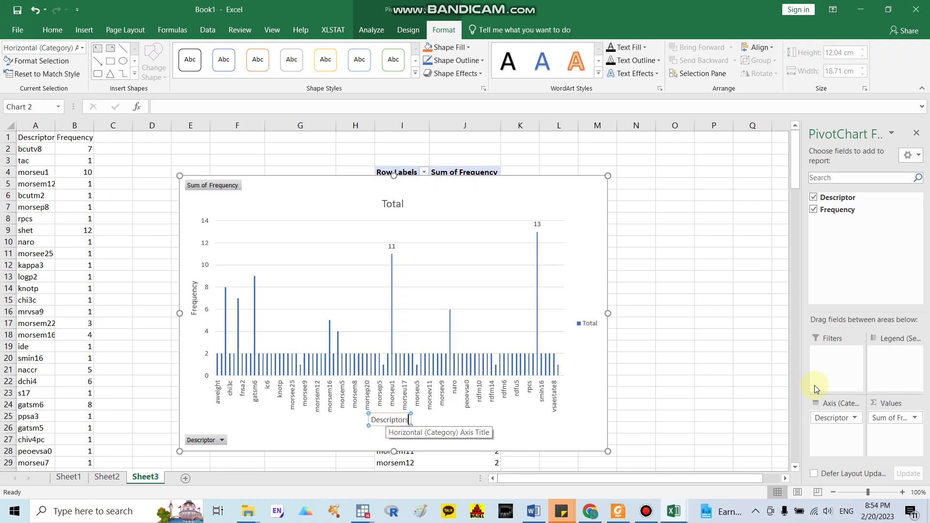
{"action": "left_click", "coordinate": [741, 380]}
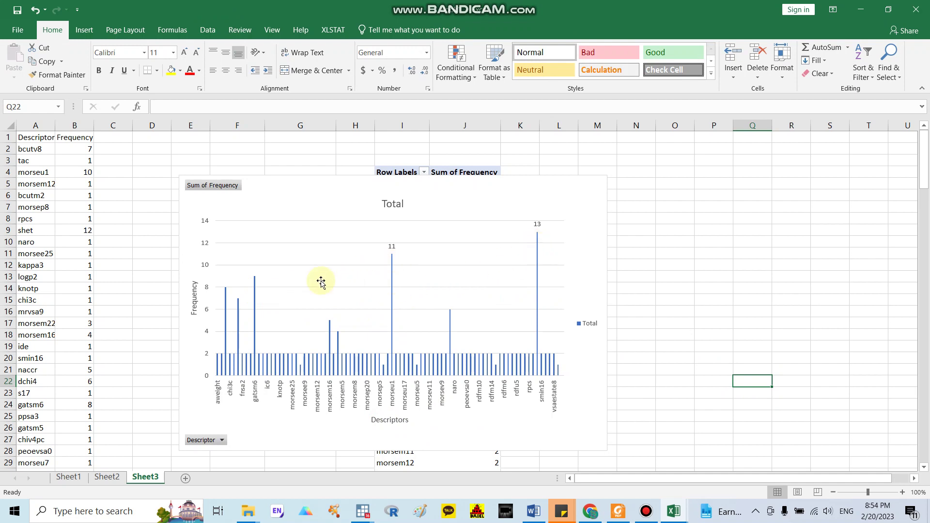
Label the gatsm6 bar with its value 9, then switch to the ScienceDirect article in Chrome
{"action": "left_click", "coordinate": [254, 284]}
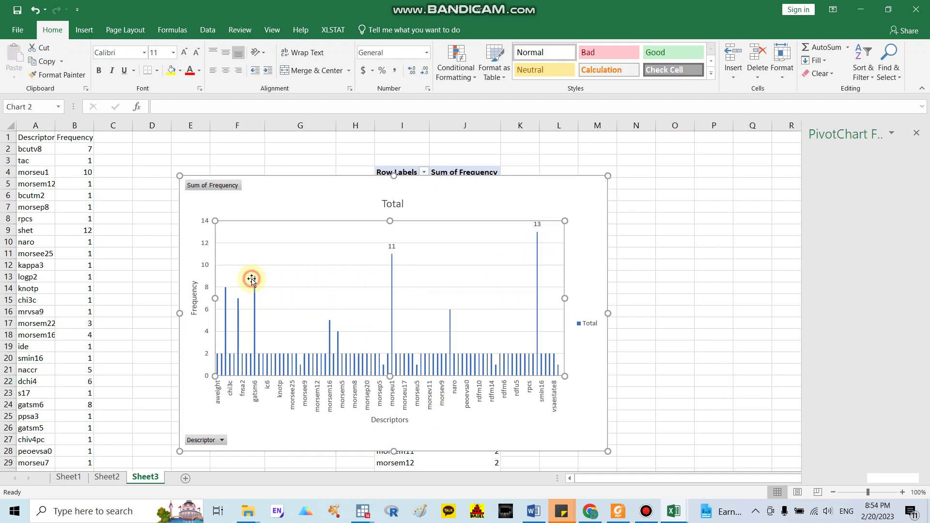
{"action": "left_click", "coordinate": [253, 285]}
{"action": "right_click", "coordinate": [254, 285]}
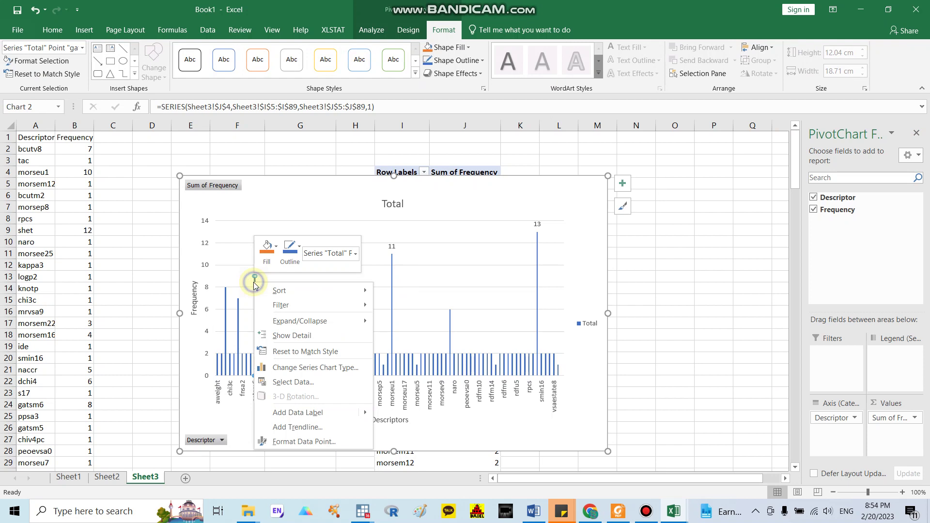
{"action": "left_click", "coordinate": [320, 415]}
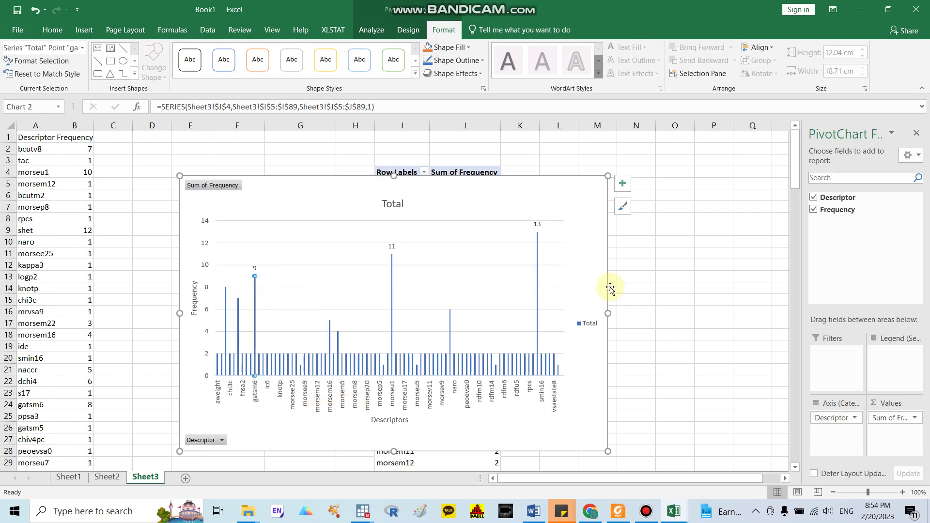
{"action": "left_click", "coordinate": [591, 510]}
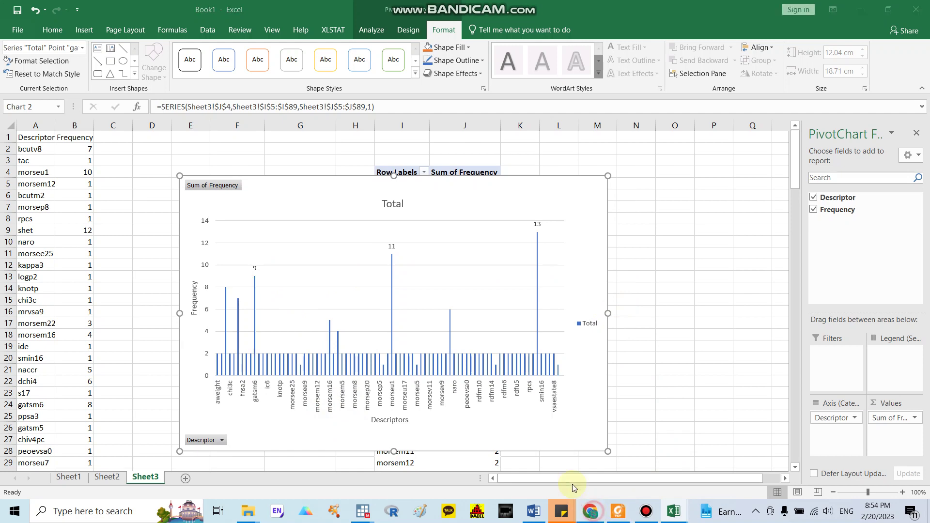
{"action": "scroll", "coordinate": [544, 236], "scroll_direction": "up", "scroll_amount": 2}
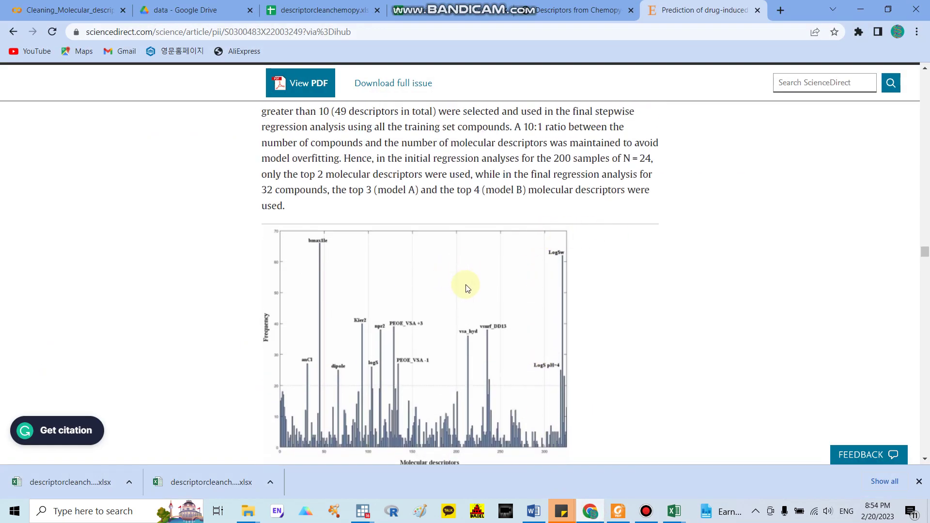
Read the Fig. 10 passage, highlighting 'model overfitting' and the descriptor-count phrase, then return to Book1
{"action": "scroll", "coordinate": [306, 330], "scroll_direction": "down", "scroll_amount": 1}
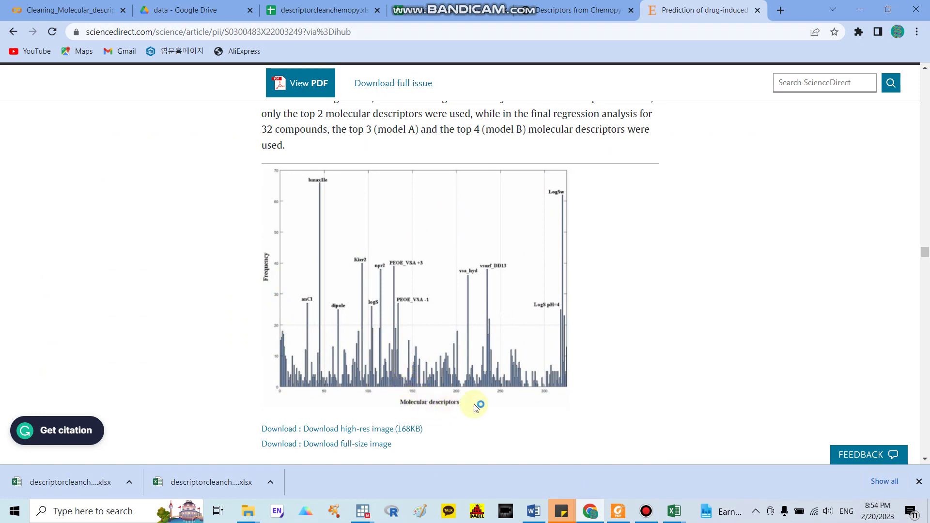
{"action": "scroll", "coordinate": [504, 394], "scroll_direction": "up", "scroll_amount": 2}
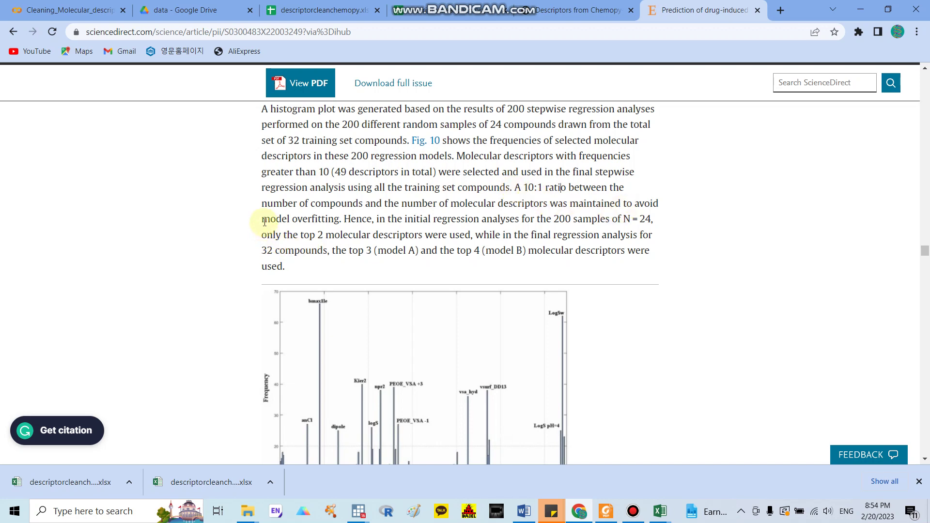
{"action": "left_click_drag", "start_coordinate": [264, 222], "coordinate": [328, 220]}
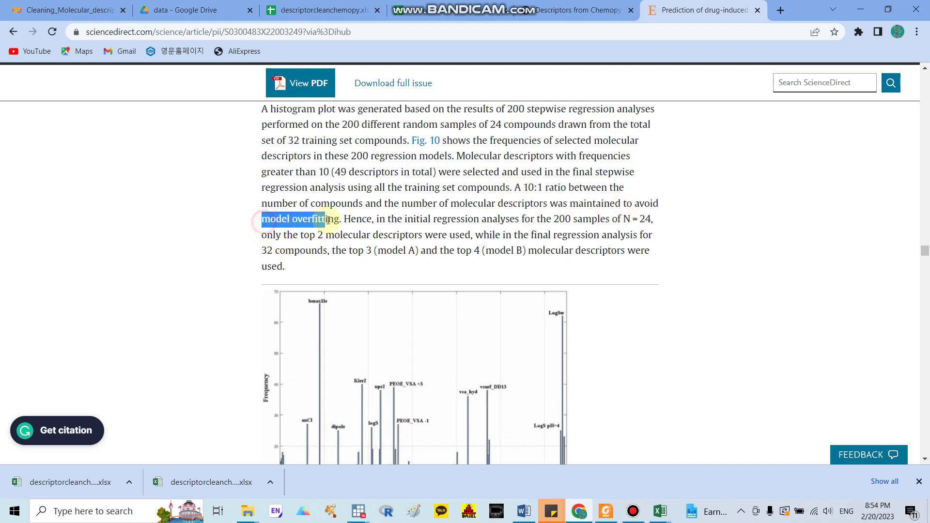
{"action": "left_click", "coordinate": [491, 200]}
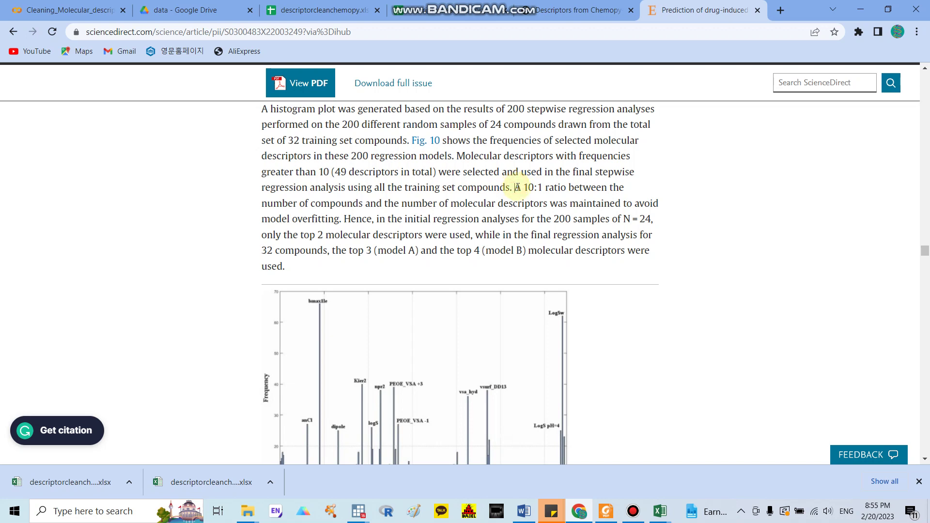
{"action": "left_click_drag", "start_coordinate": [387, 203], "coordinate": [484, 207]}
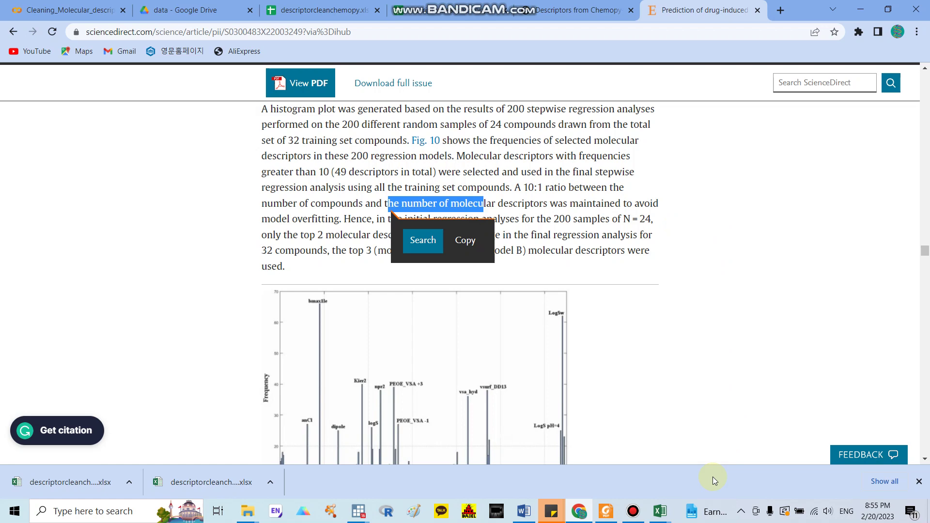
{"action": "left_click", "coordinate": [659, 513]}
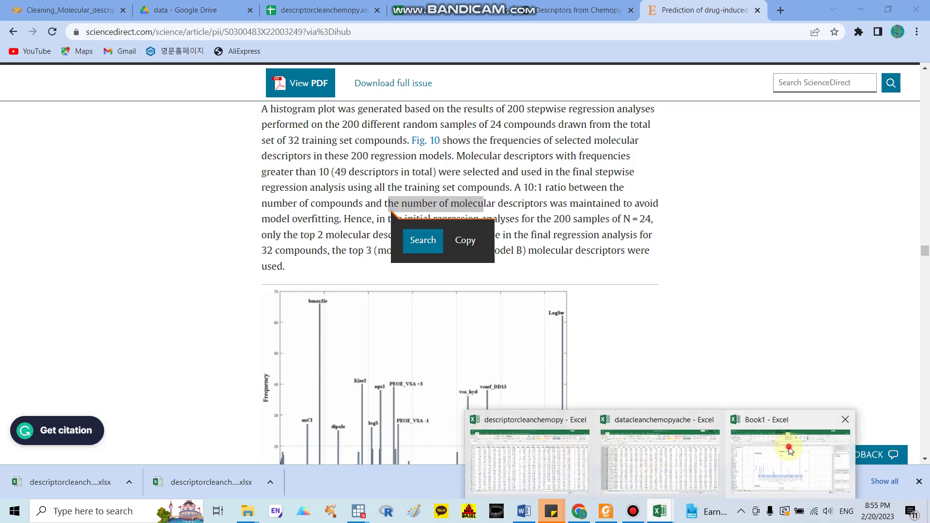
{"action": "left_click", "coordinate": [792, 451]}
Enter 172 in cell O4 and 17 in cell P4
{"action": "left_click", "coordinate": [660, 173]}
{"action": "type", "text": "172"}
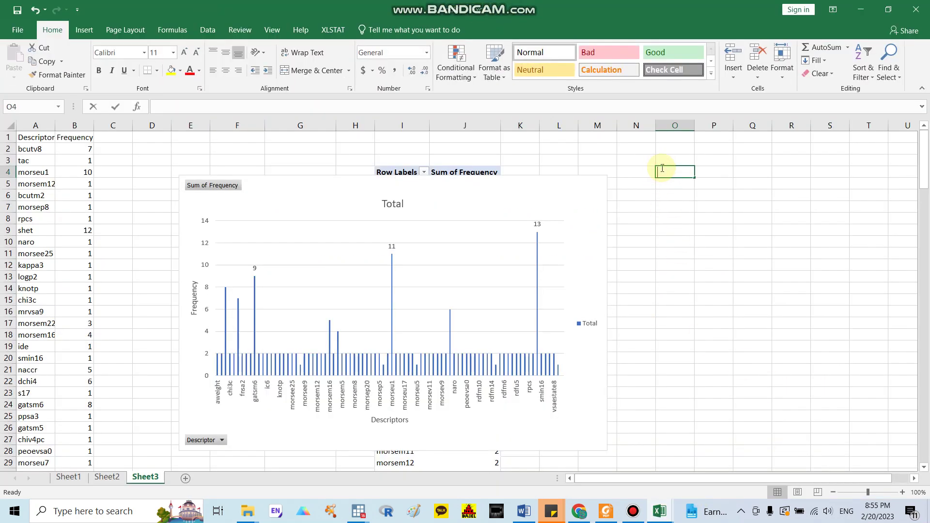
{"action": "key", "text": "Tab"}
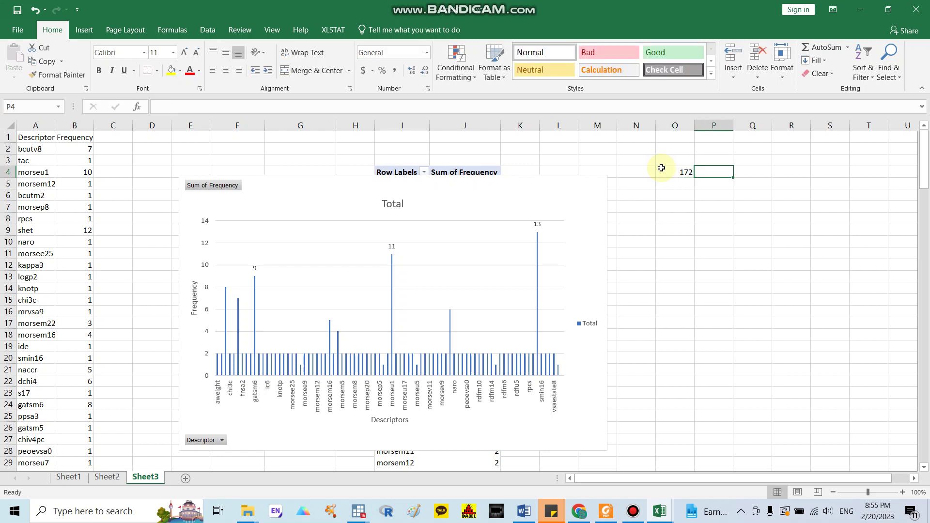
{"action": "type", "text": "1"}
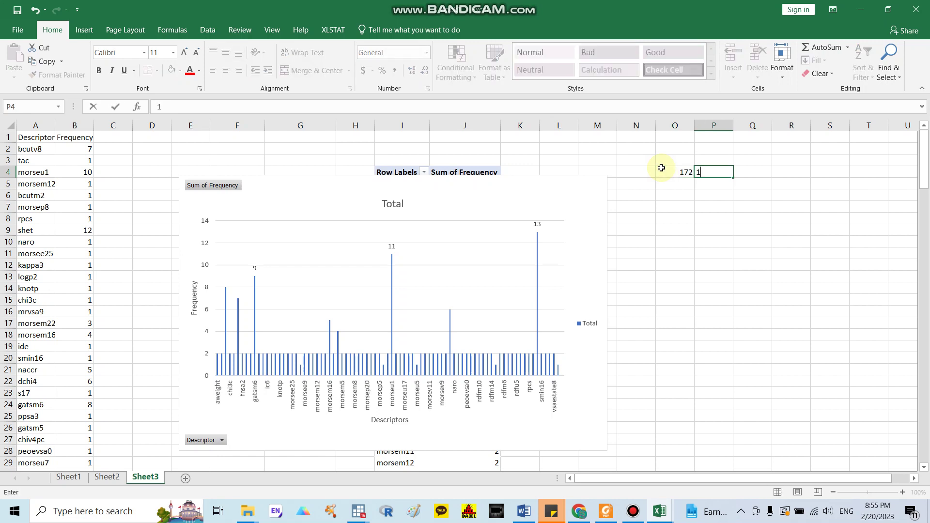
{"action": "type", "text": "7"}
{"action": "left_click", "coordinate": [698, 205]}
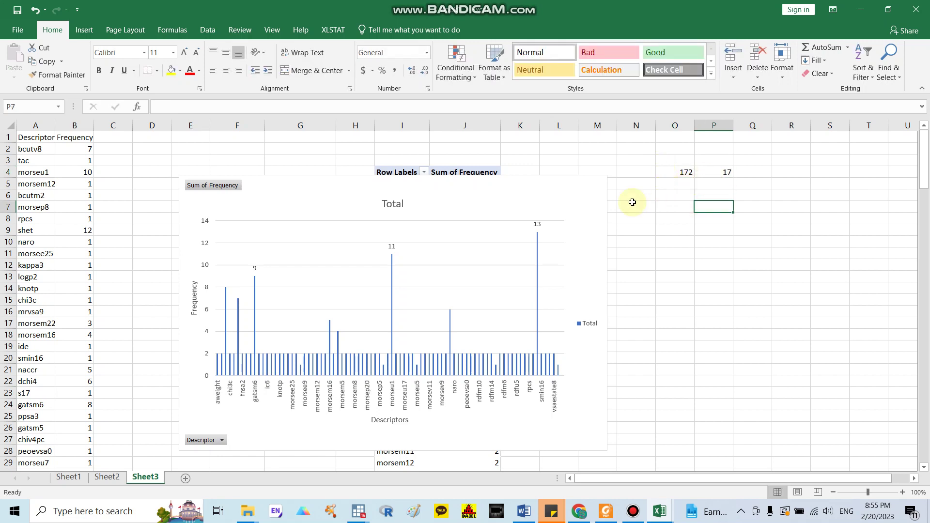
Add data labels 8 and 7 to the chi3c and fnsa2 bars
{"action": "left_click", "coordinate": [225, 295]}
{"action": "left_click", "coordinate": [225, 293]}
{"action": "right_click", "coordinate": [225, 294]}
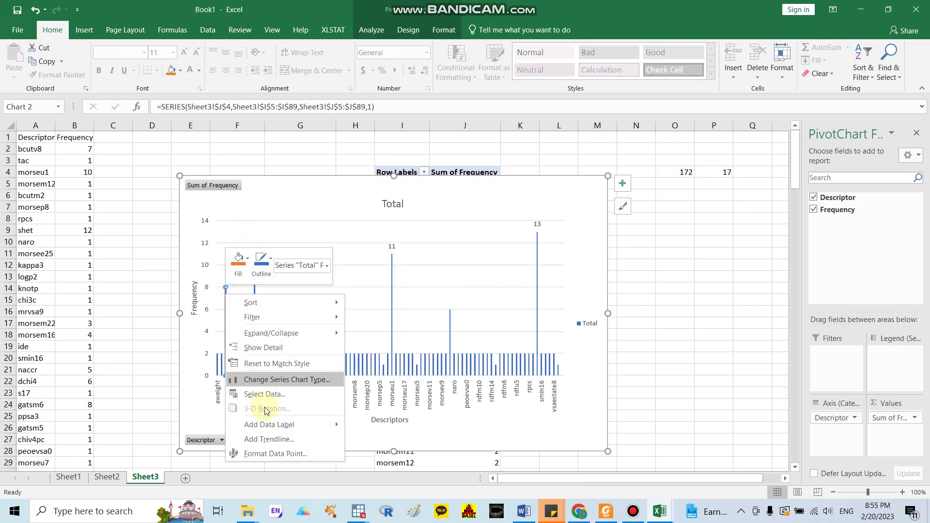
{"action": "left_click", "coordinate": [276, 429]}
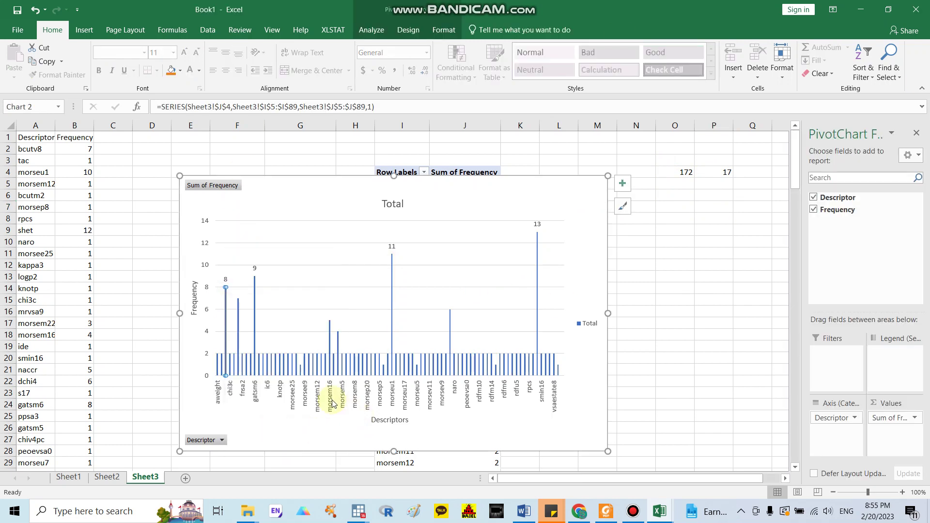
{"action": "right_click", "coordinate": [239, 311]}
{"action": "left_click", "coordinate": [299, 442]}
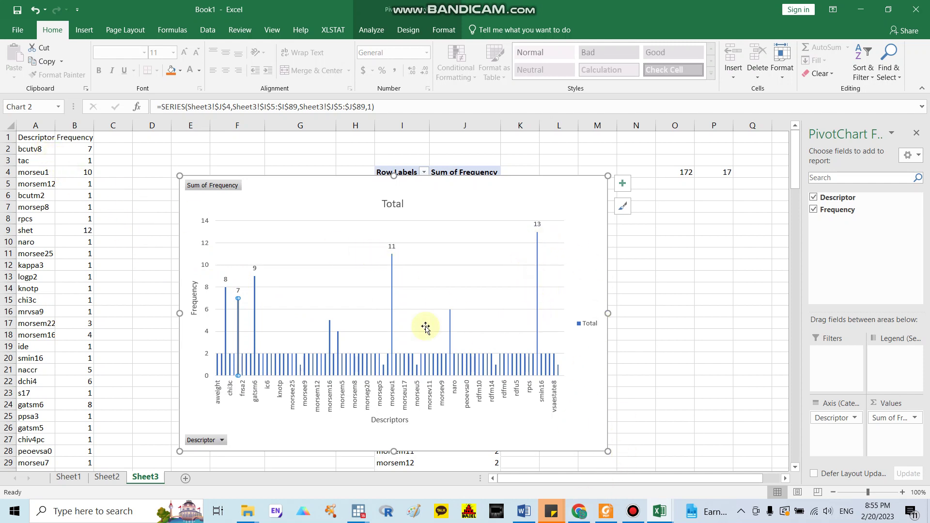
{"action": "left_click", "coordinate": [581, 512]}
Scroll to the QSAR models A and B equations and point to model B's b_max1len term
{"action": "scroll", "coordinate": [603, 390], "scroll_direction": "down", "scroll_amount": 1}
{"action": "scroll", "coordinate": [602, 390], "scroll_direction": "down", "scroll_amount": 12}
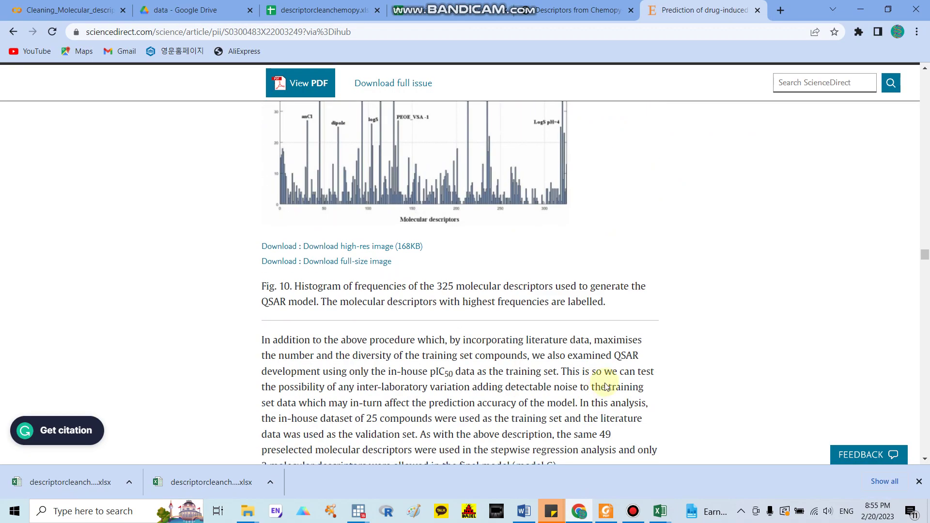
{"action": "scroll", "coordinate": [615, 370], "scroll_direction": "up", "scroll_amount": 2}
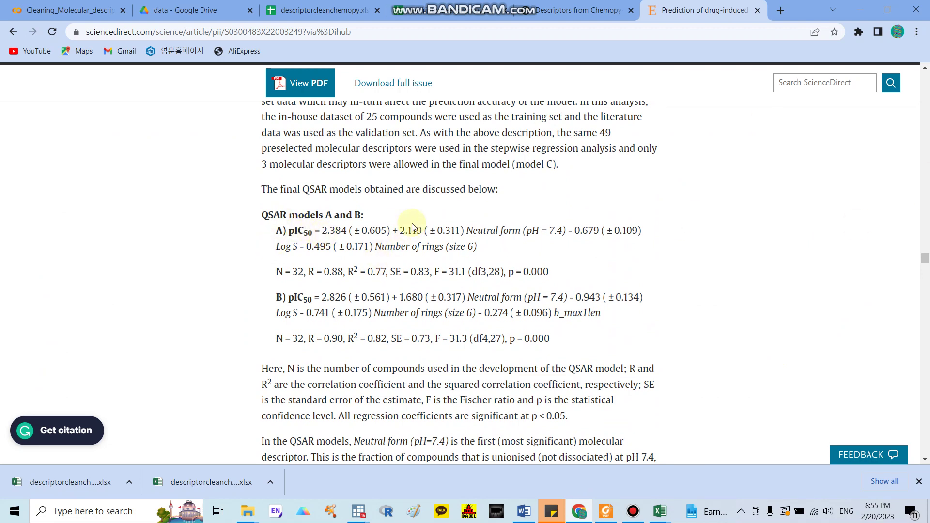
{"action": "left_click", "coordinate": [491, 228]}
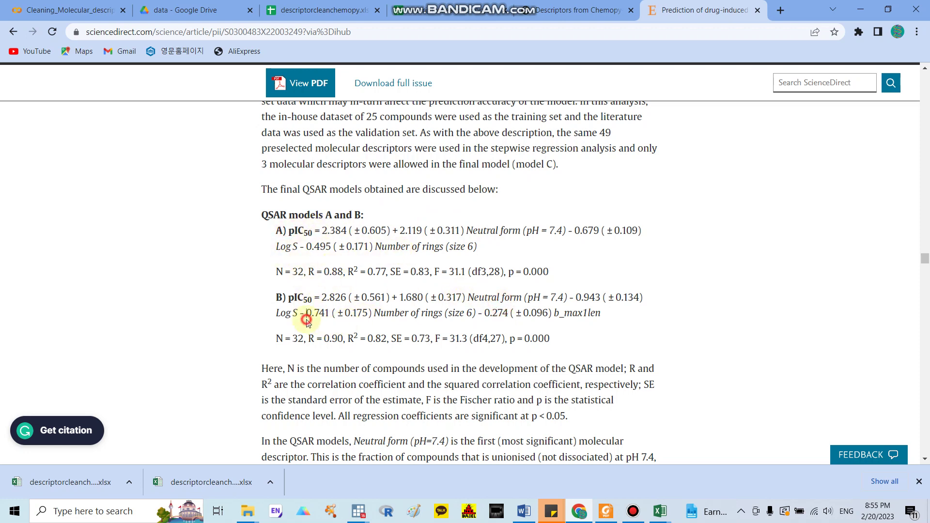
{"action": "left_click", "coordinate": [567, 316]}
Open the QSAR, molecular docking and ADMET thiazole article in a new tab and scroll to section 2.4
{"action": "left_click", "coordinate": [780, 10]}
{"action": "type", "text": "quillbot.com"}
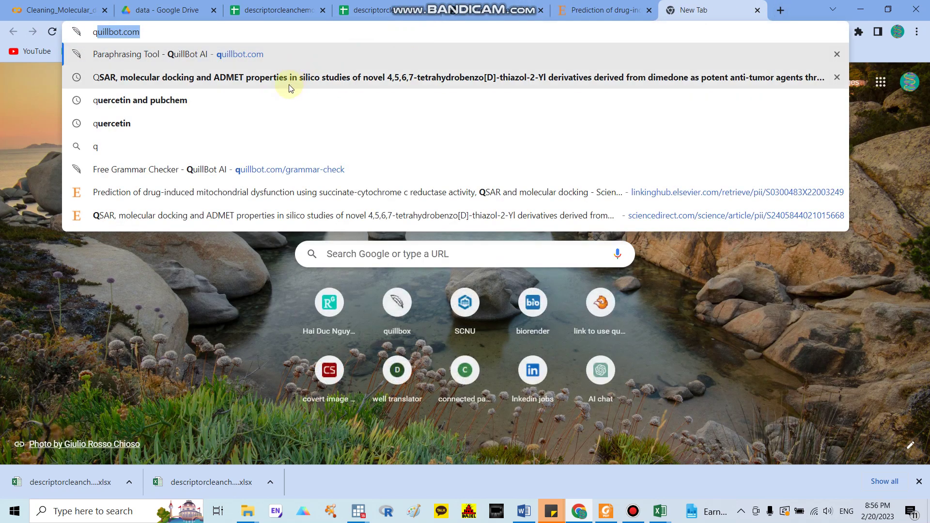
{"action": "left_click", "coordinate": [234, 215]}
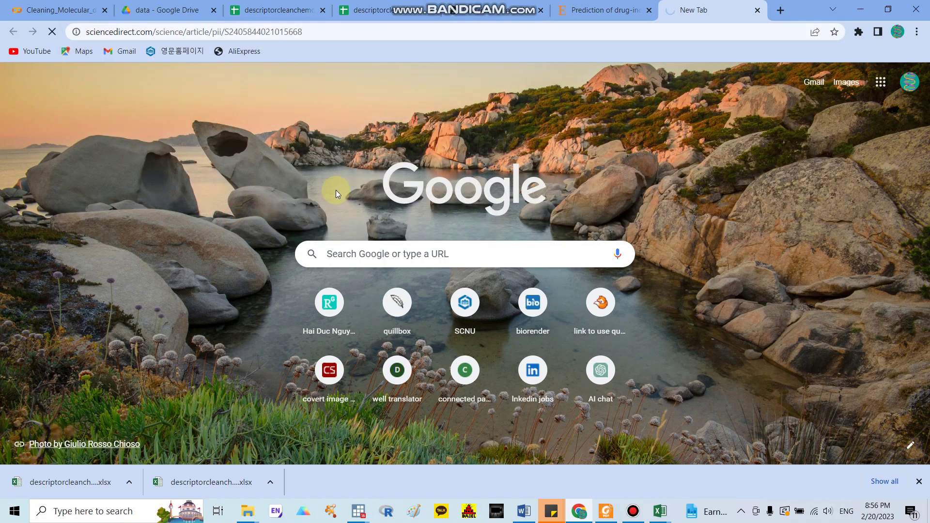
{"action": "scroll", "coordinate": [545, 232], "scroll_direction": "down", "scroll_amount": 10}
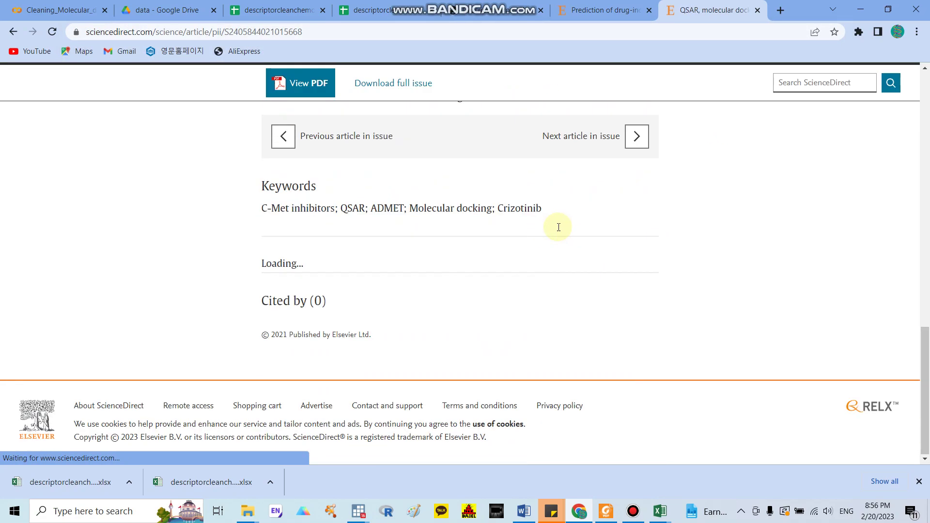
{"action": "scroll", "coordinate": [587, 217], "scroll_direction": "down", "scroll_amount": 15}
{"action": "left_click_drag", "start_coordinate": [926, 97], "coordinate": [925, 147]}
{"action": "scroll", "coordinate": [443, 238], "scroll_direction": "down", "scroll_amount": 7}
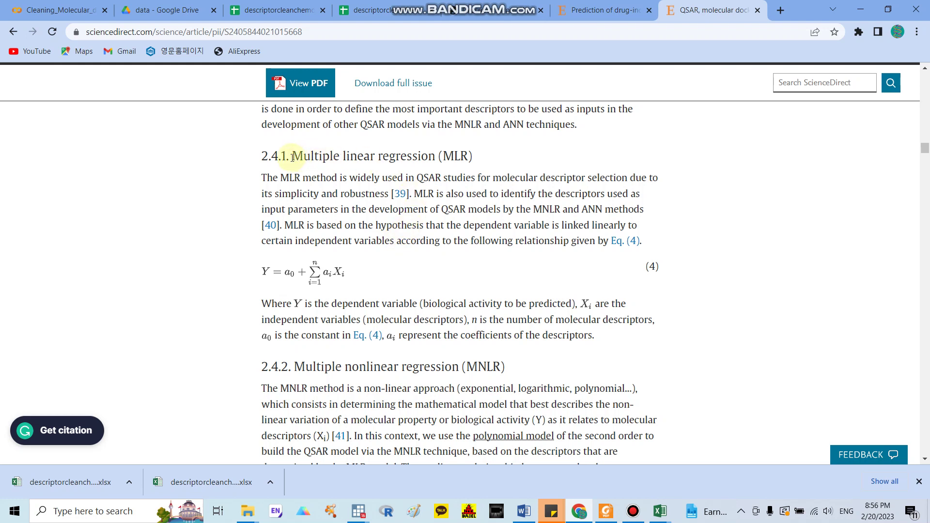
Highlight the MLR, MNLR and ANN headings, then return to the Book1 workbook
{"action": "left_click_drag", "start_coordinate": [292, 158], "coordinate": [482, 153]}
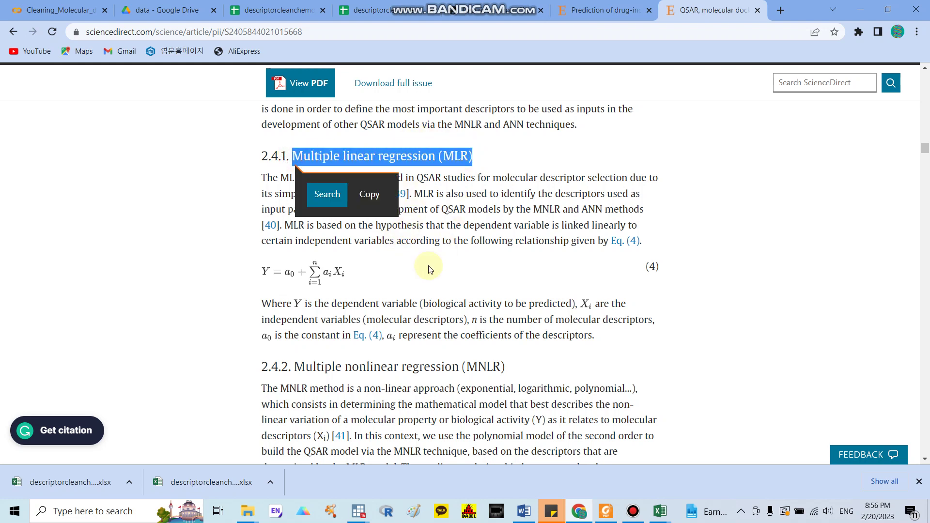
{"action": "scroll", "coordinate": [402, 291], "scroll_direction": "down", "scroll_amount": 4}
{"action": "left_click_drag", "start_coordinate": [297, 181], "coordinate": [516, 180]}
{"action": "scroll", "coordinate": [318, 224], "scroll_direction": "down", "scroll_amount": 5}
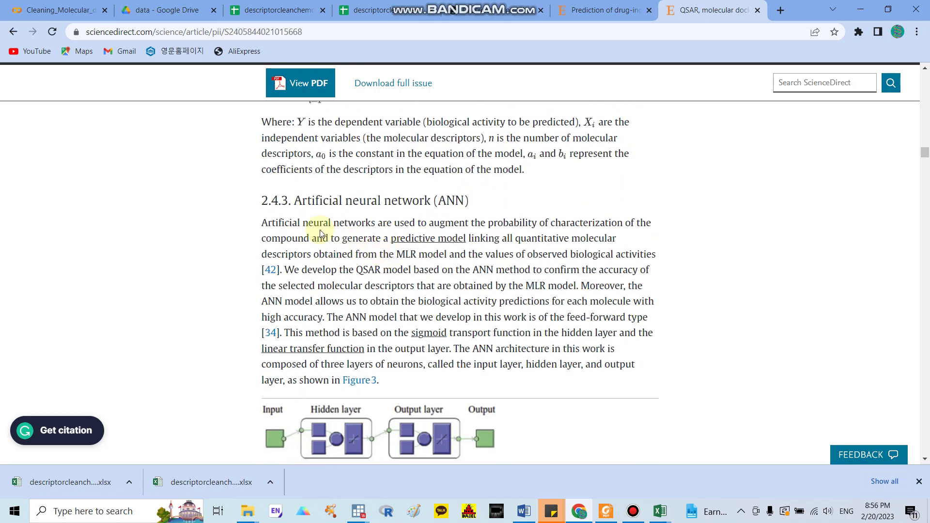
{"action": "left_click_drag", "start_coordinate": [297, 200], "coordinate": [480, 211]}
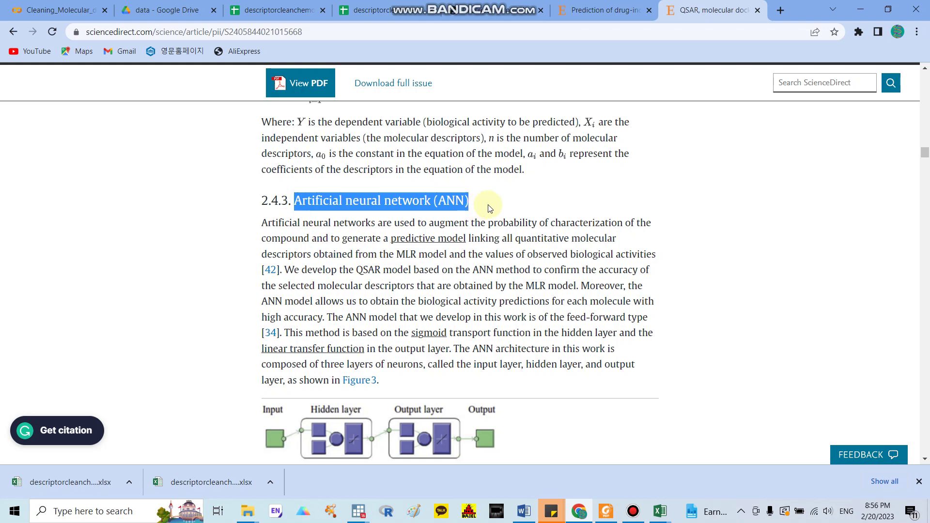
{"action": "left_click", "coordinate": [438, 201]}
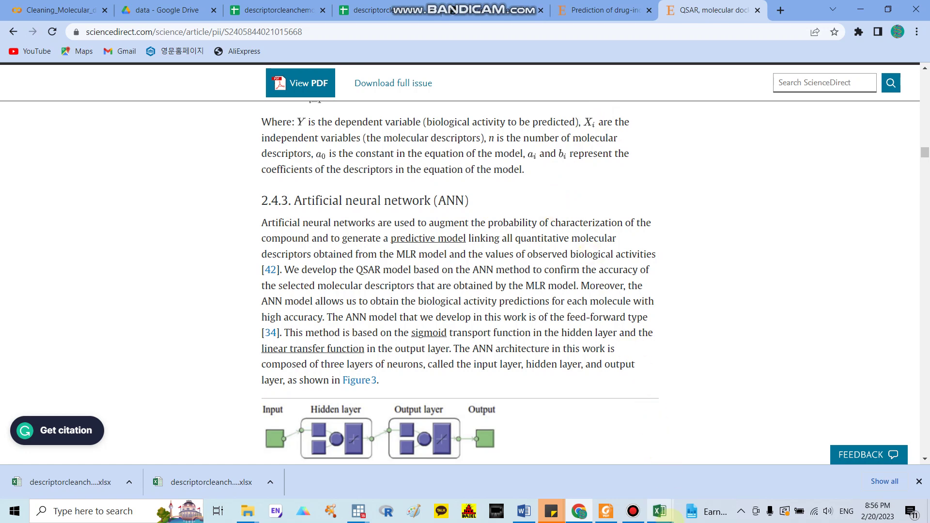
{"action": "mouse_move", "coordinate": [661, 509]}
{"action": "left_click", "coordinate": [780, 466]}
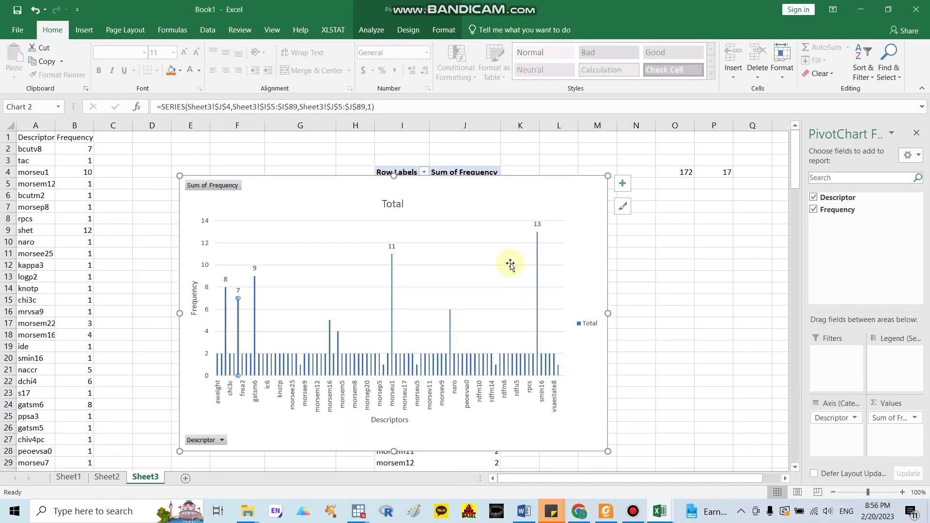
Review Stata's stepwise regression coefficients, then reveal the descriptor sample folder in File Explorer
{"action": "left_click", "coordinate": [68, 477]}
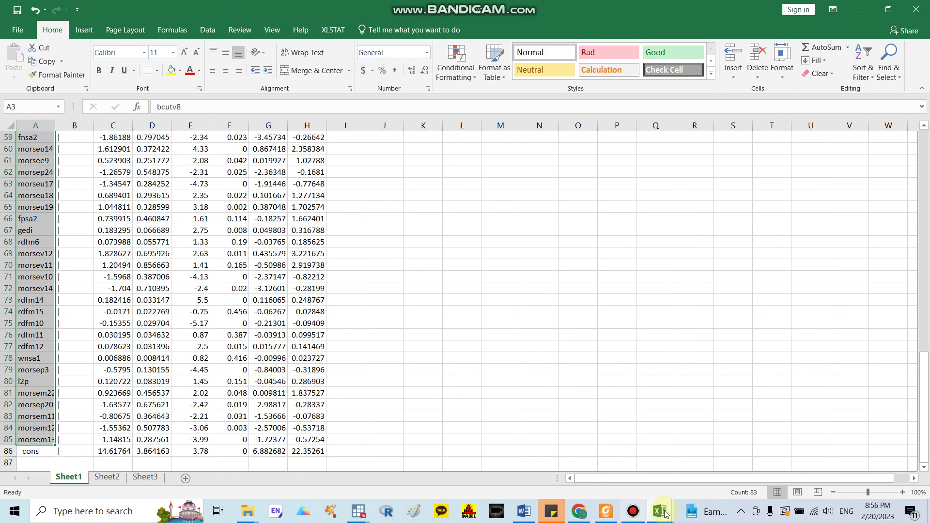
{"action": "left_click", "coordinate": [861, 9]}
{"action": "left_click", "coordinate": [856, 6]}
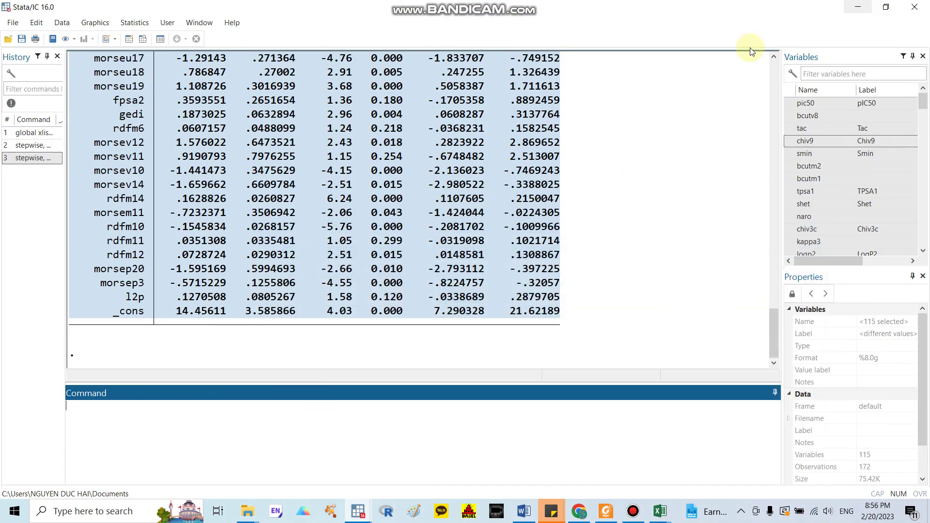
{"action": "left_click", "coordinate": [857, 7]}
{"action": "left_click", "coordinate": [858, 8]}
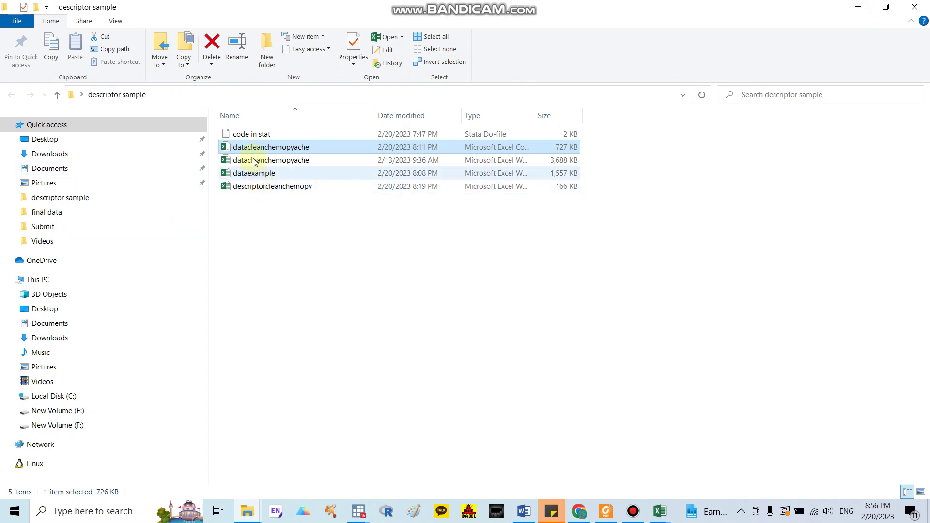
Open the descriptor data workbook and fill the whole pIC50 column yellow
{"action": "double_click", "coordinate": [258, 187]}
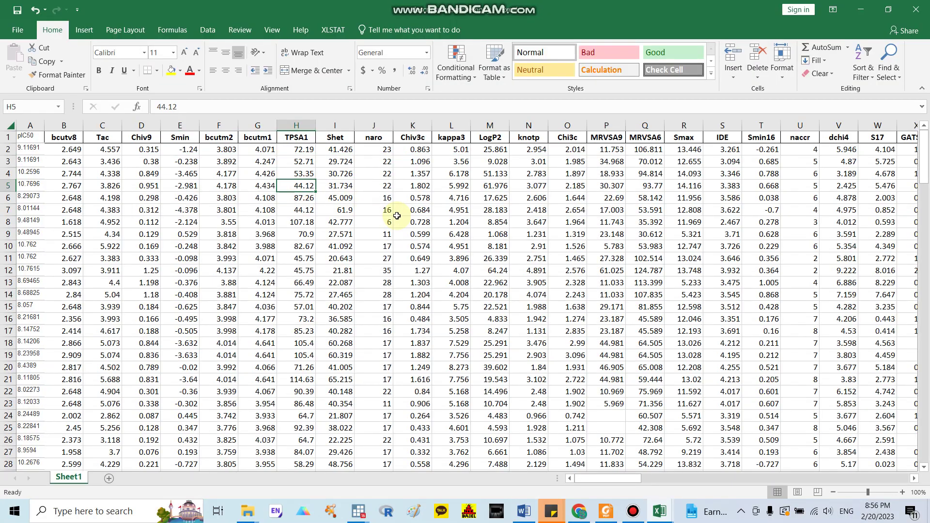
{"action": "left_click", "coordinate": [397, 215]}
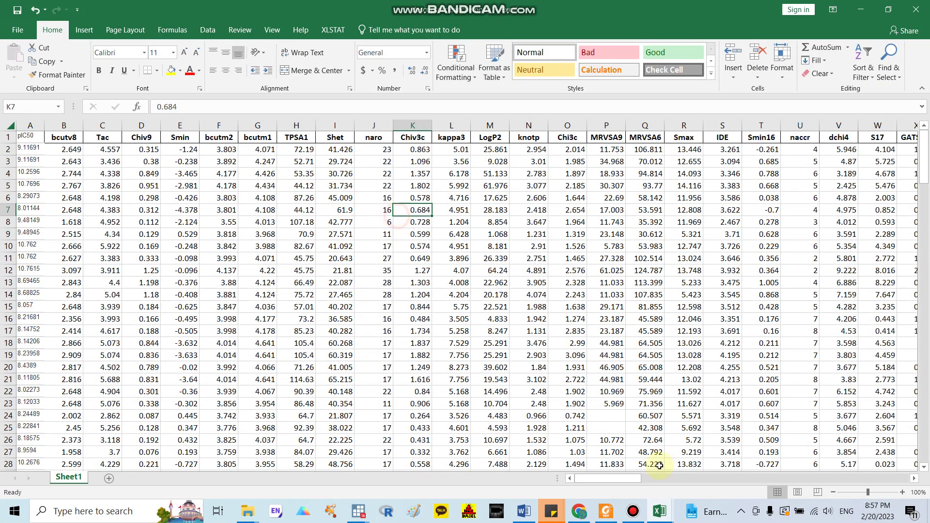
{"action": "left_click", "coordinate": [38, 133]}
{"action": "key", "text": "ctrl+shift+Down"}
{"action": "left_click", "coordinate": [171, 71]}
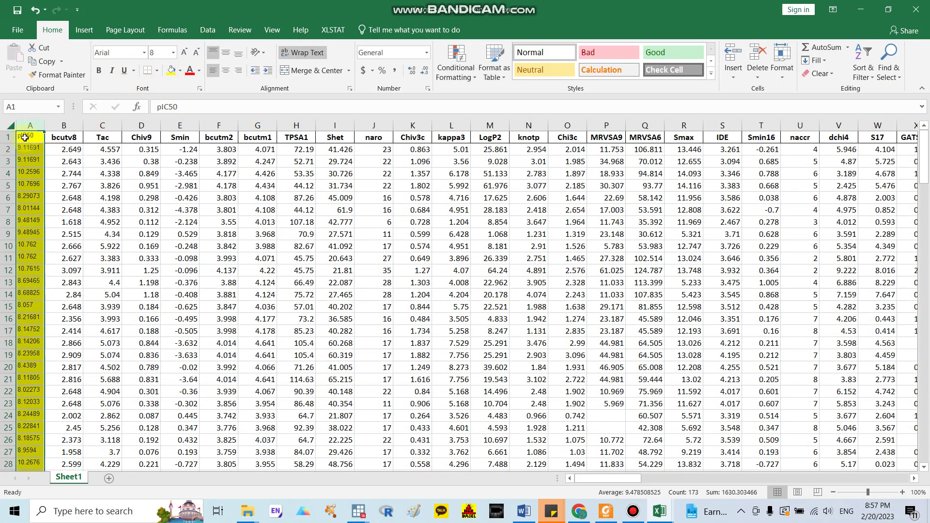
Make the text of descriptor columns B through T red
{"action": "left_click_drag", "start_coordinate": [63, 125], "coordinate": [751, 125]}
{"action": "left_click", "coordinate": [190, 73]}
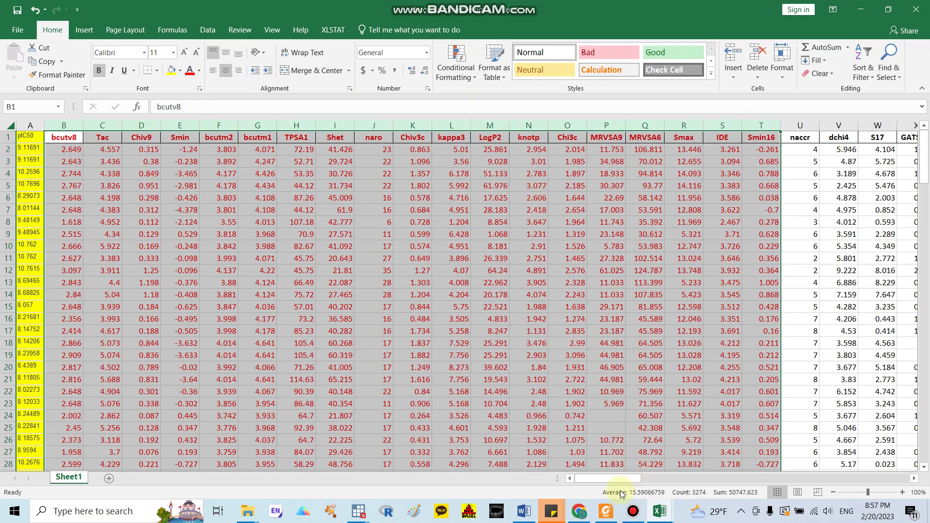
{"action": "left_click", "coordinate": [580, 514]}
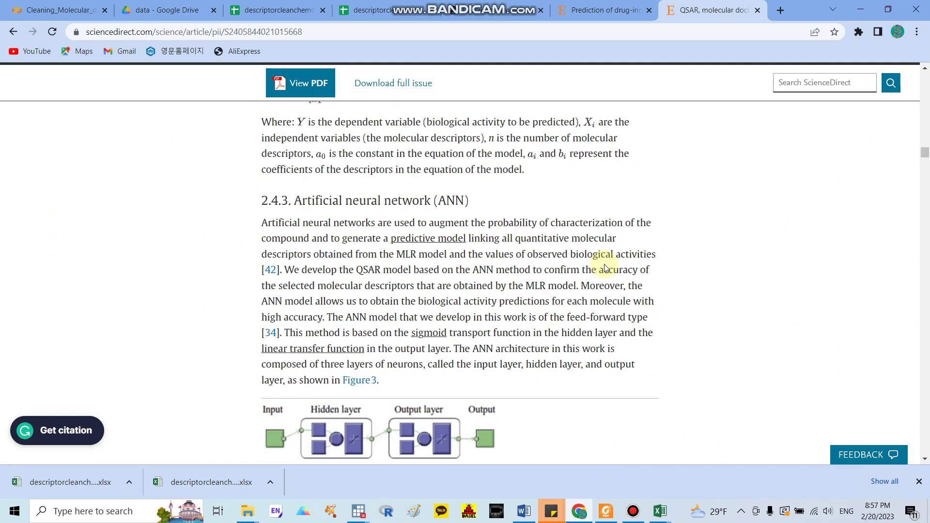
Return to the drug-induced mitochondrial dysfunction article at Fig. 10's 325-descriptor frequency histogram
{"action": "left_click", "coordinate": [565, 11]}
{"action": "scroll", "coordinate": [421, 283], "scroll_direction": "up", "scroll_amount": 7}
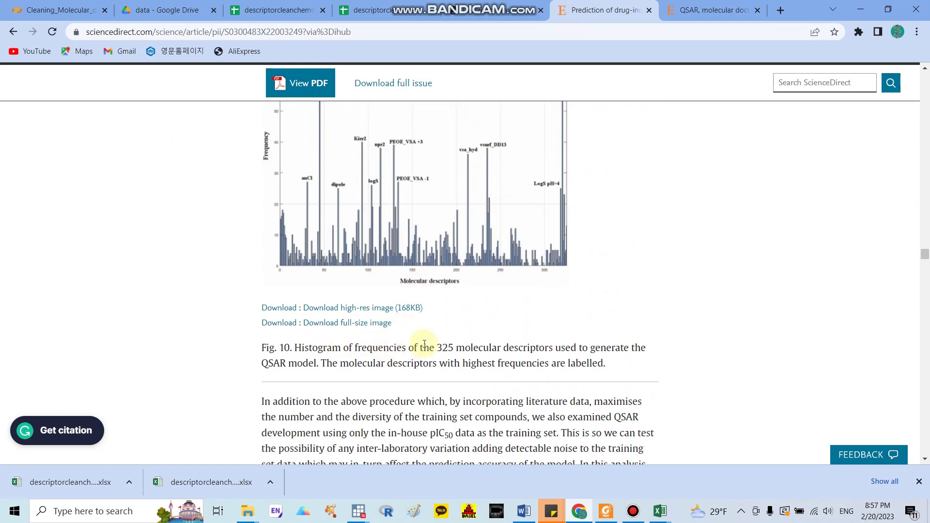
{"action": "scroll", "coordinate": [425, 344], "scroll_direction": "up", "scroll_amount": 3}
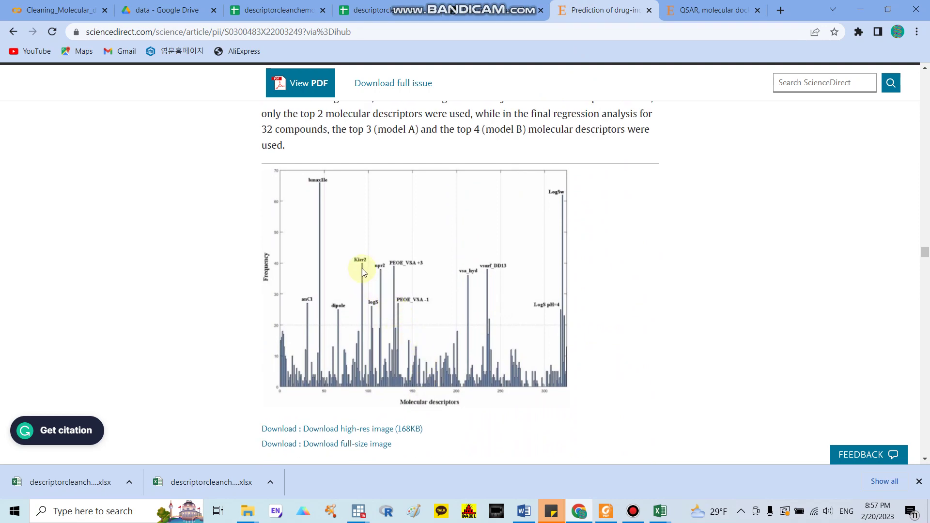
In the Cleaning_Molecular_descriptors notebook, highlight the highly correlated features and low variance headings
{"action": "left_click", "coordinate": [8, 5]}
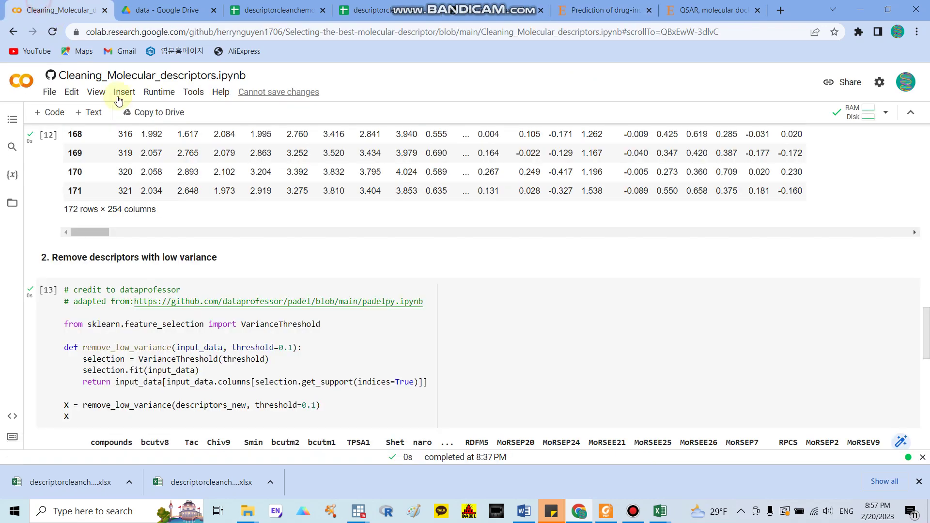
{"action": "scroll", "coordinate": [189, 242], "scroll_direction": "up", "scroll_amount": 5}
{"action": "scroll", "coordinate": [188, 242], "scroll_direction": "up", "scroll_amount": 10}
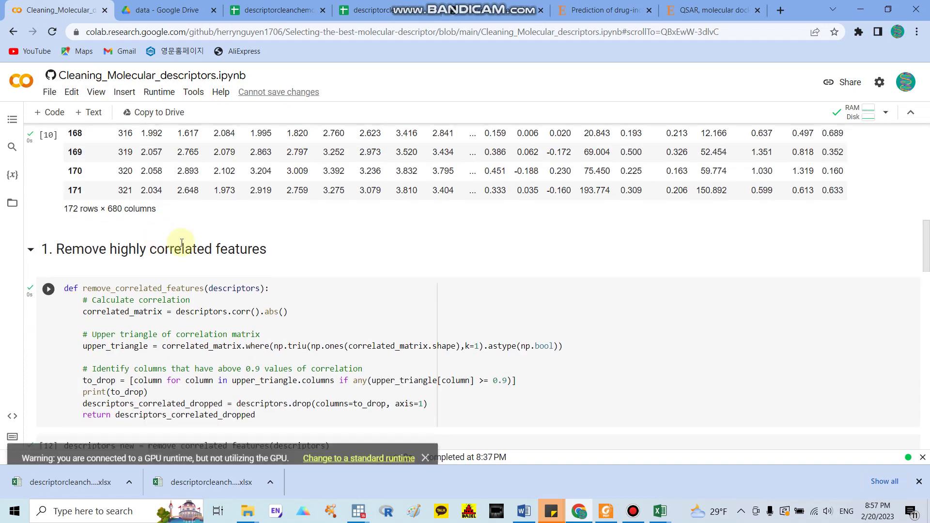
{"action": "left_click", "coordinate": [119, 251]}
{"action": "left_click_drag", "start_coordinate": [189, 253], "coordinate": [259, 252]}
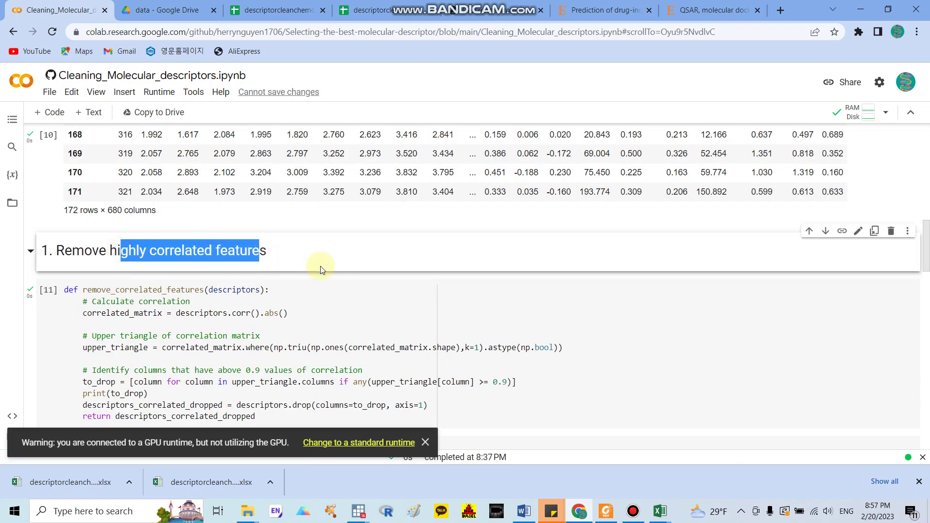
{"action": "scroll", "coordinate": [320, 270], "scroll_direction": "down", "scroll_amount": 15}
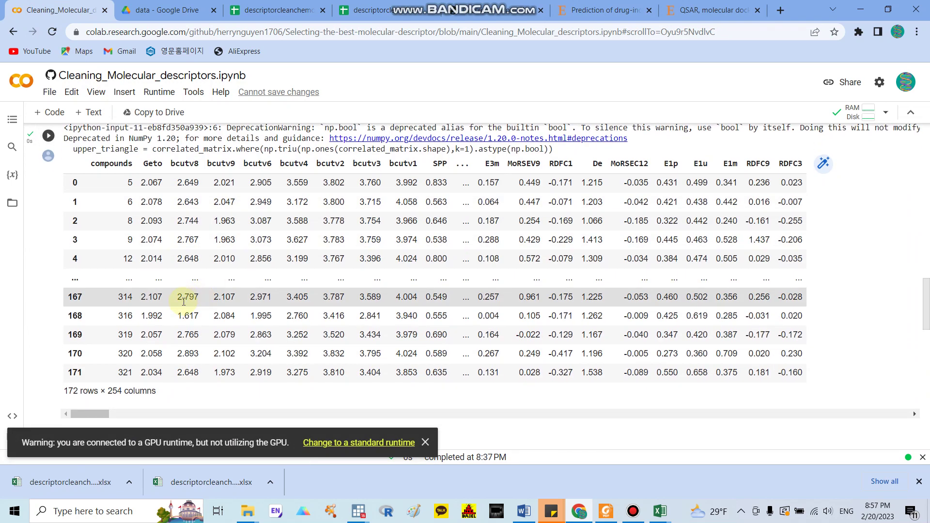
{"action": "left_click_drag", "start_coordinate": [125, 197], "coordinate": [224, 199]}
On page 5 of descriptor important.pdf, highlight the constant, near-constant and missing-value removal steps
{"action": "key", "text": "alt+Tab"}
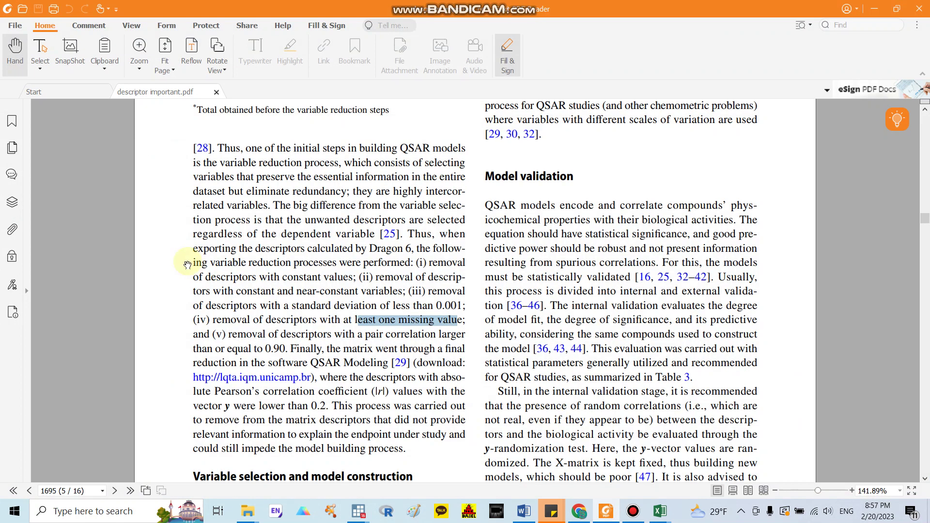
{"action": "left_click_drag", "start_coordinate": [233, 277], "coordinate": [340, 285]}
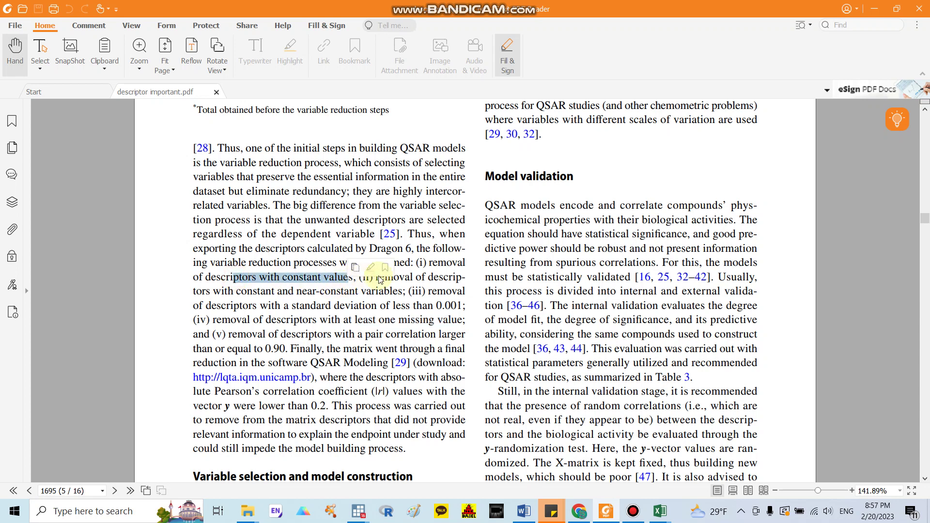
{"action": "left_click_drag", "start_coordinate": [428, 279], "coordinate": [402, 291]}
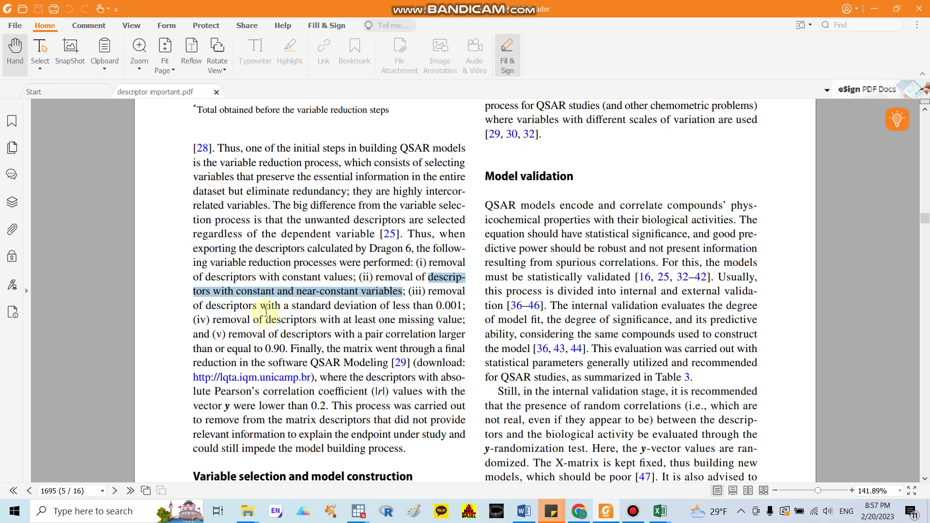
{"action": "left_click_drag", "start_coordinate": [214, 321], "coordinate": [451, 321]}
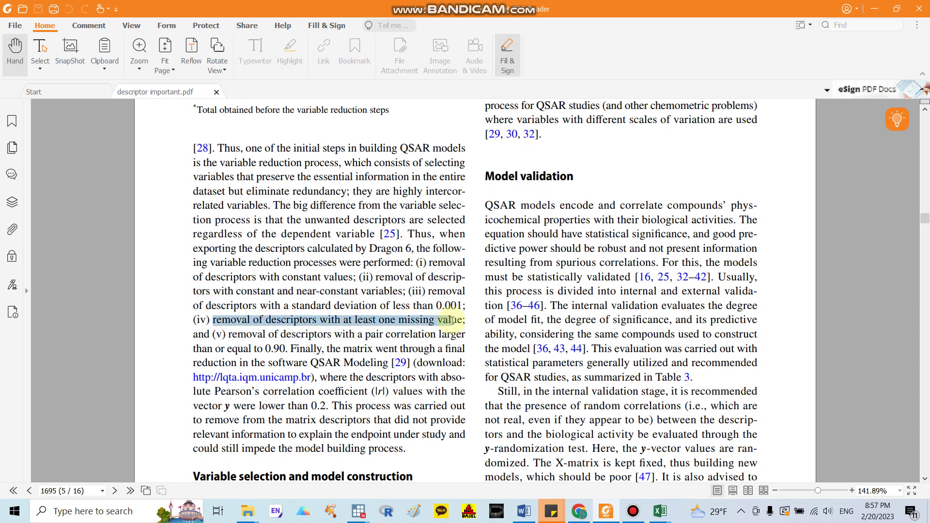
{"action": "left_click", "coordinate": [611, 180]}
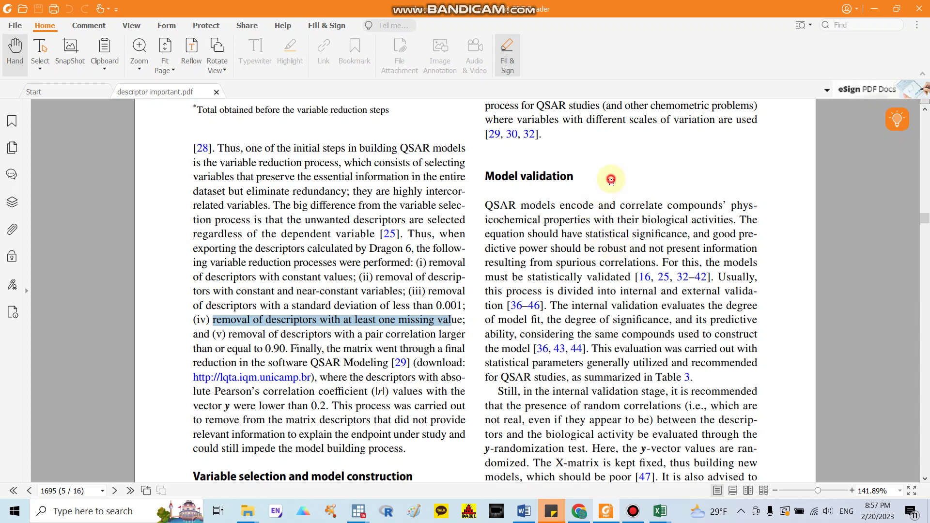